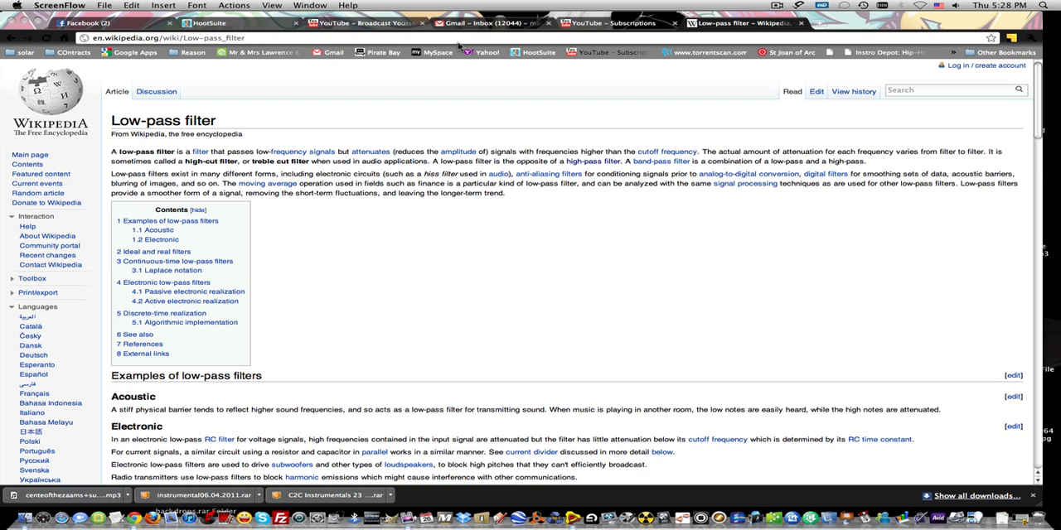
- Focus the Chrome window showing the Low-pass filter article
click(466, 208)
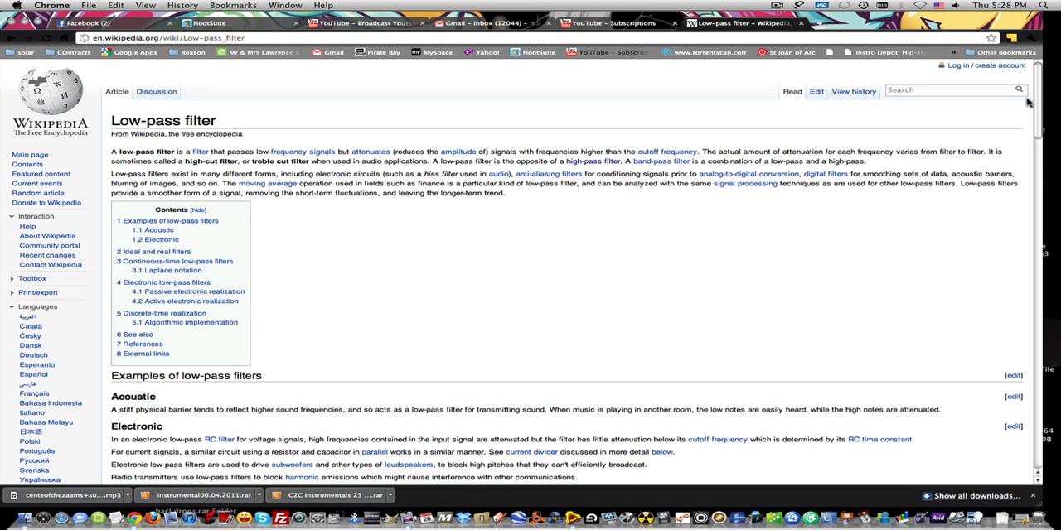
scroll(876, 150, down, 1)
scroll(632, 149, down, 10)
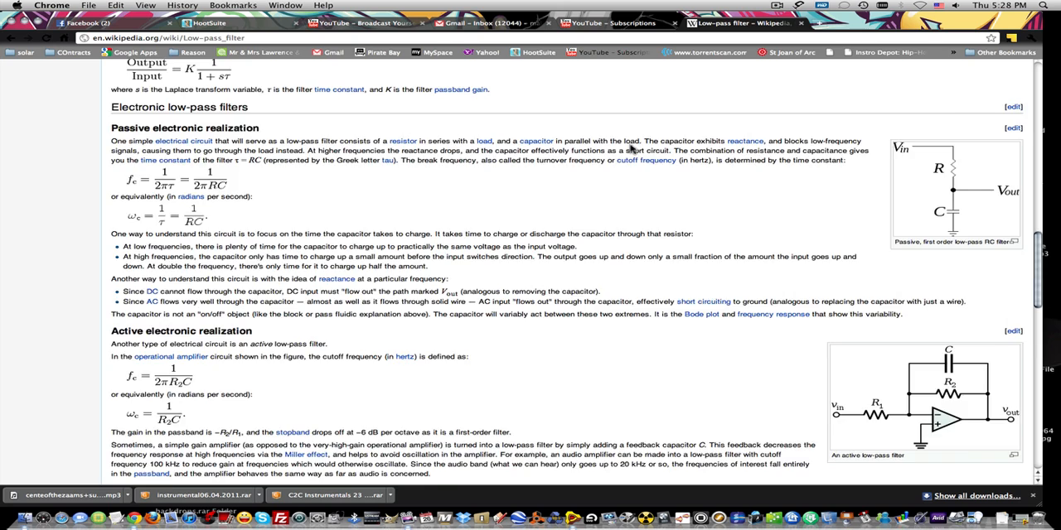
scroll(630, 149, down, 10)
scroll(630, 149, down, 3)
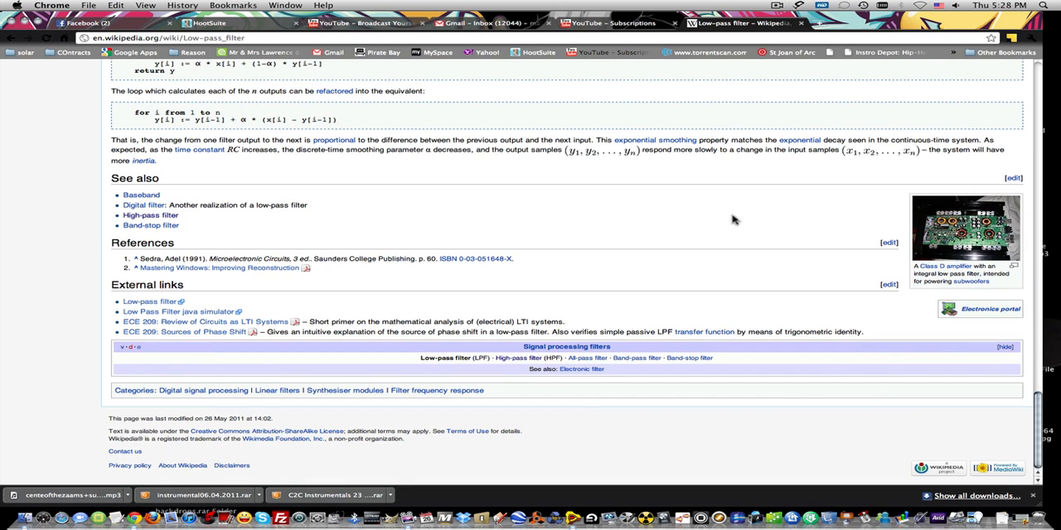
- Follow the High-pass filter link in the Signal processing filters navbox
click(519, 361)
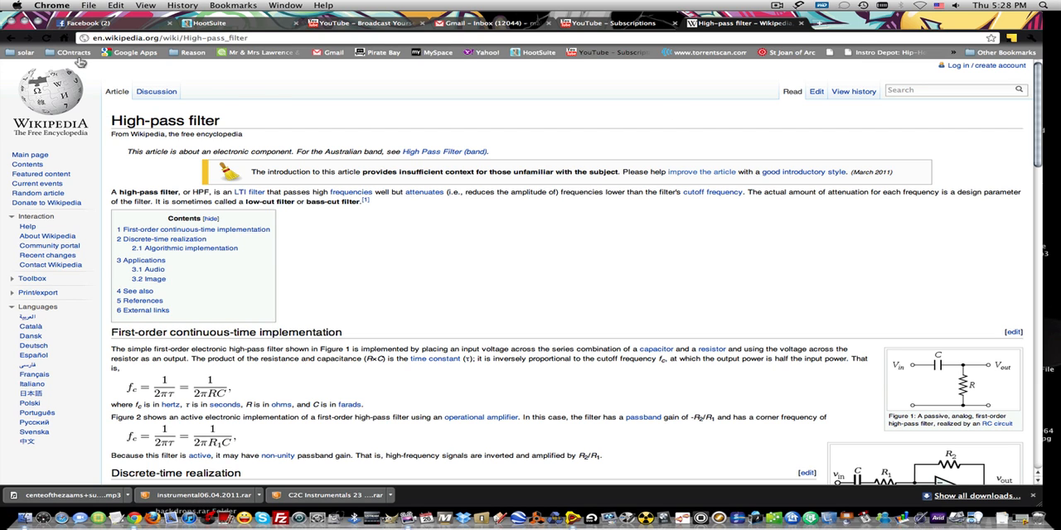
- Hide Chrome and launch cheeks.record from the desktop into Record's mixer
click(25, 23)
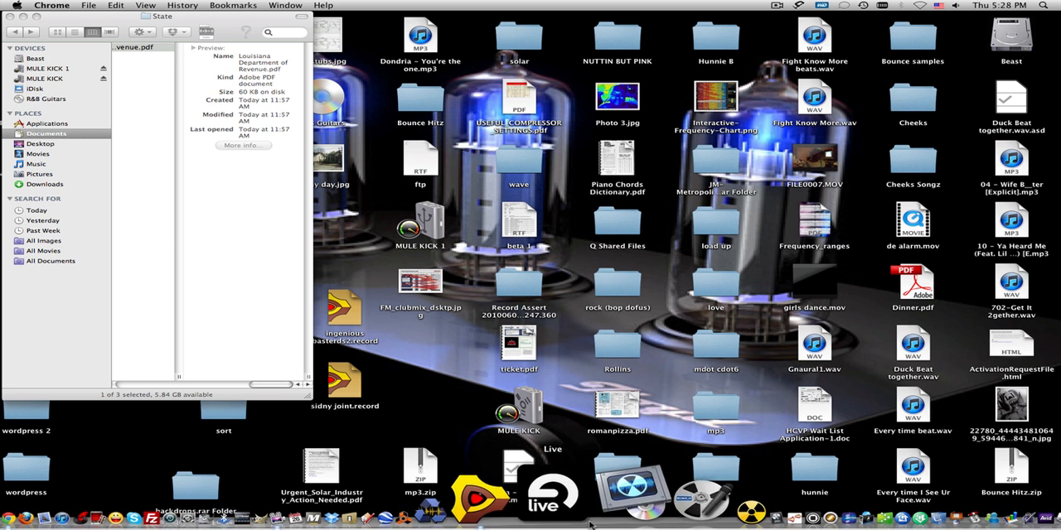
click(605, 493)
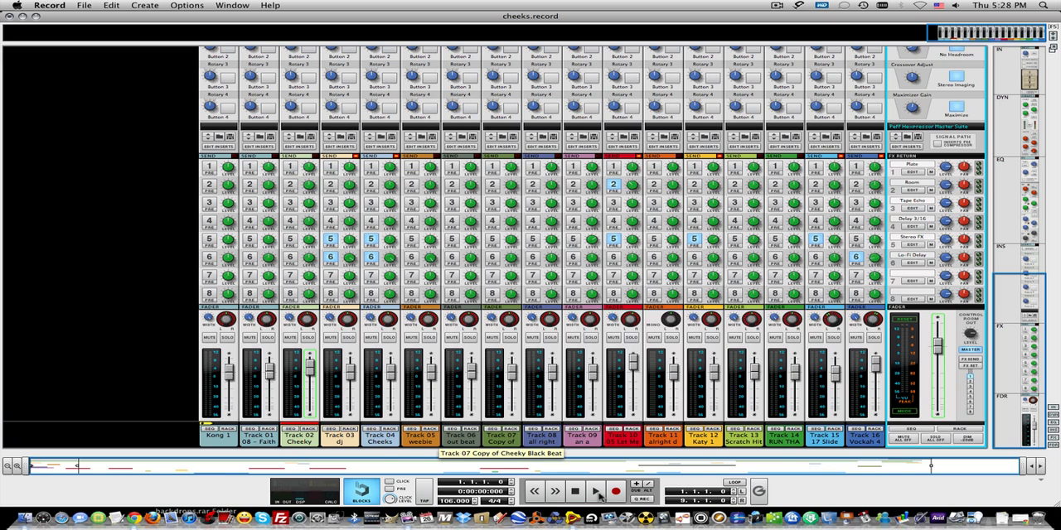
click(578, 493)
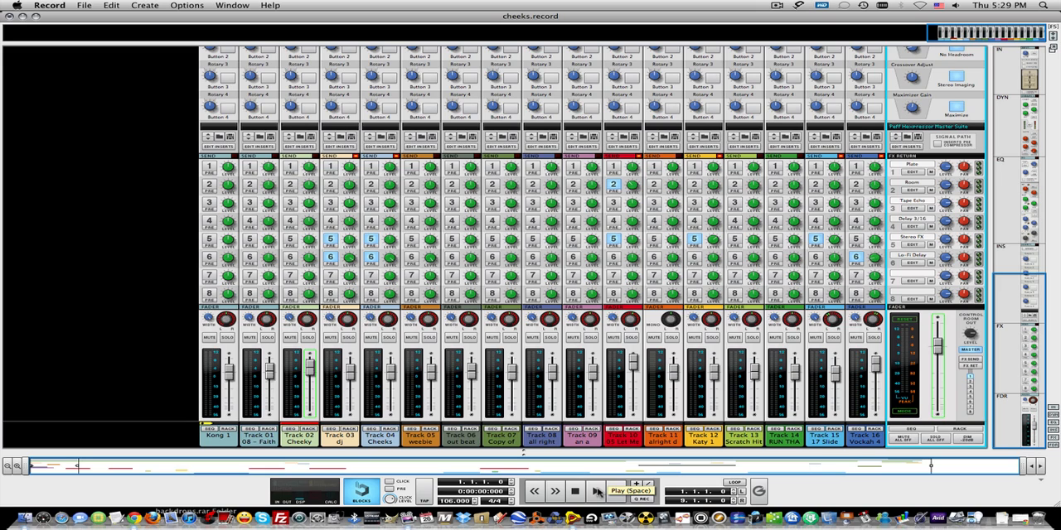
- Play the song, raise system volume, and lower the master fader to about -8 dB
click(595, 492)
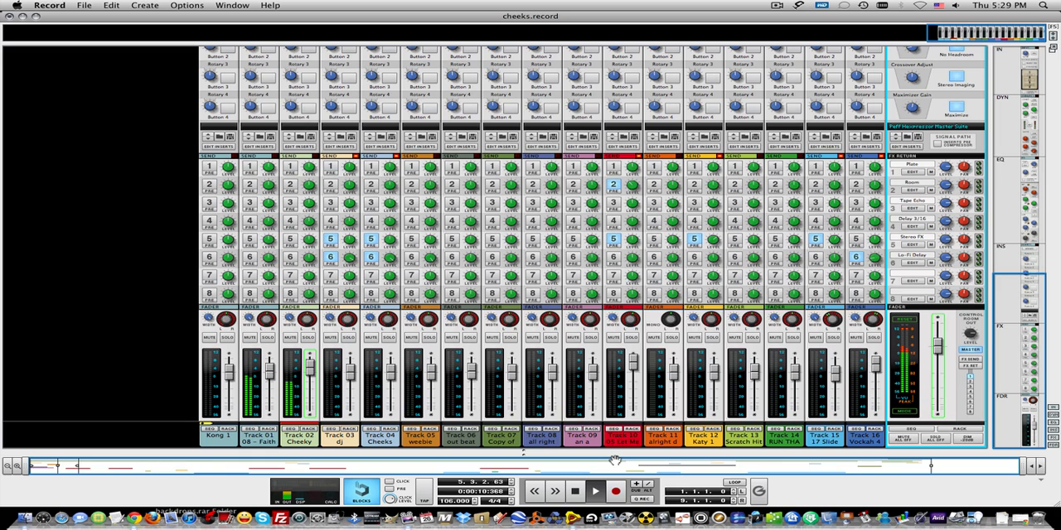
key(XF86AudioRaiseVolume)
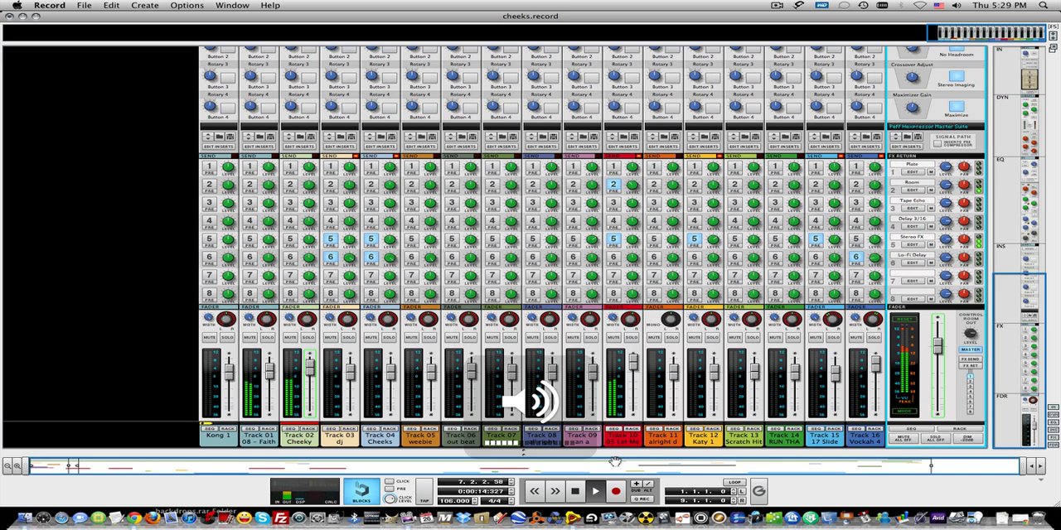
key(XF86AudioRaiseVolume)
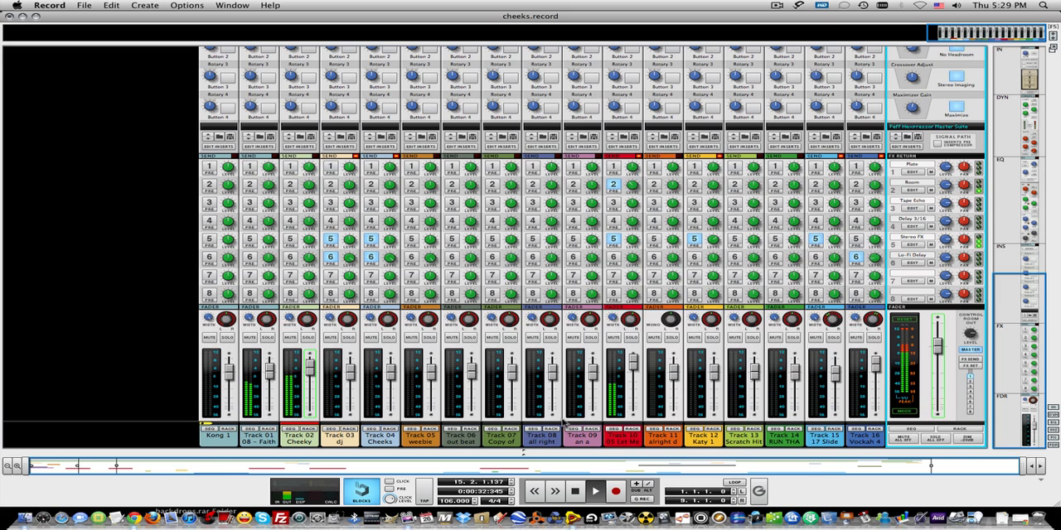
scroll(563, 423, up, 3)
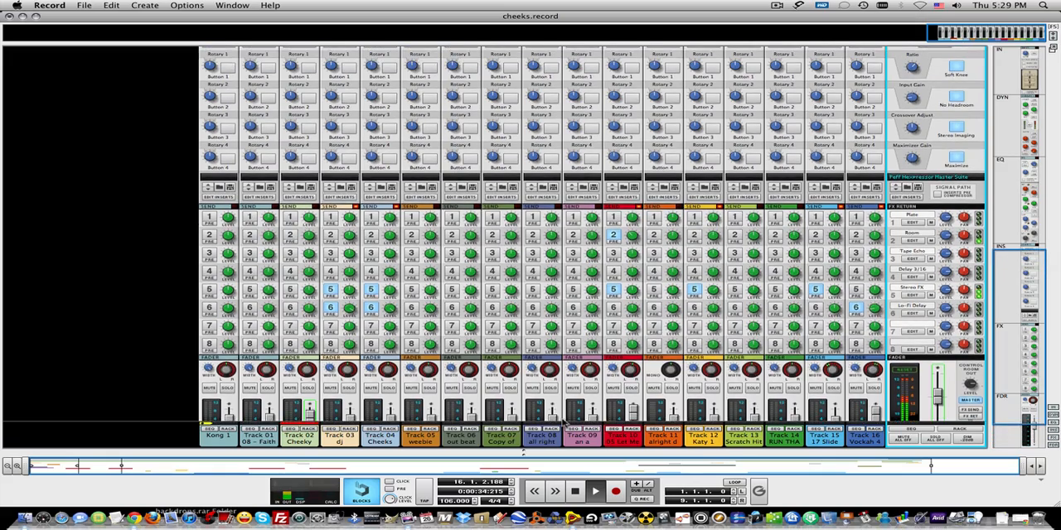
scroll(564, 423, up, 4)
scroll(564, 424, up, 4)
scroll(563, 423, up, 4)
scroll(564, 423, up, 3)
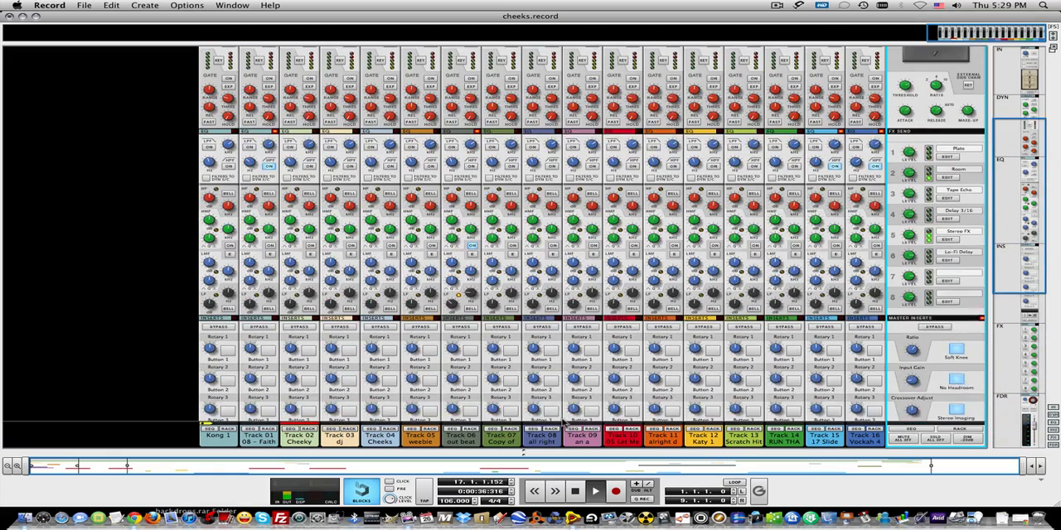
scroll(564, 424, up, 2)
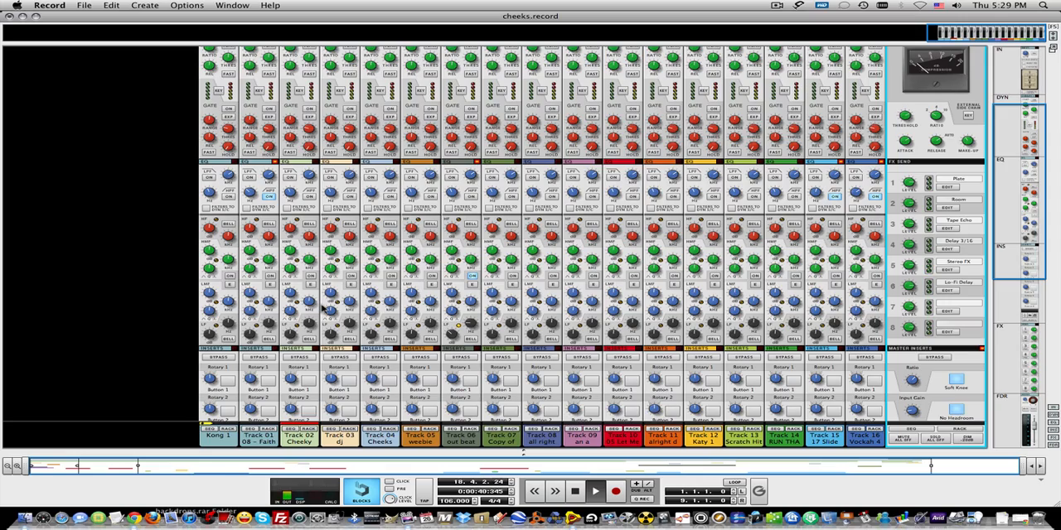
scroll(323, 307, down, 3)
scroll(323, 306, down, 3)
scroll(324, 306, down, 3)
scroll(324, 306, down, 3)
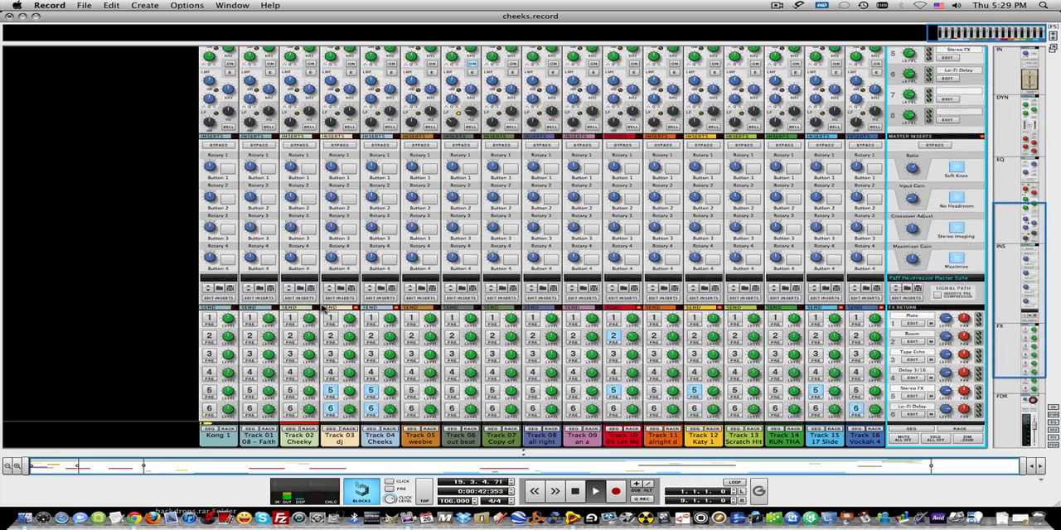
scroll(324, 307, down, 2)
scroll(324, 307, down, 1)
scroll(323, 306, down, 2)
scroll(324, 307, down, 1)
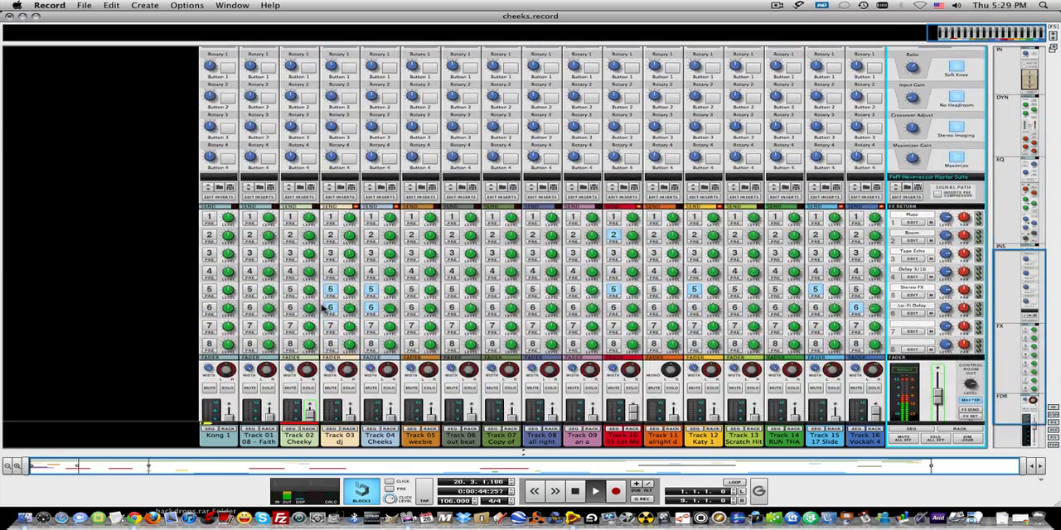
scroll(323, 307, down, 3)
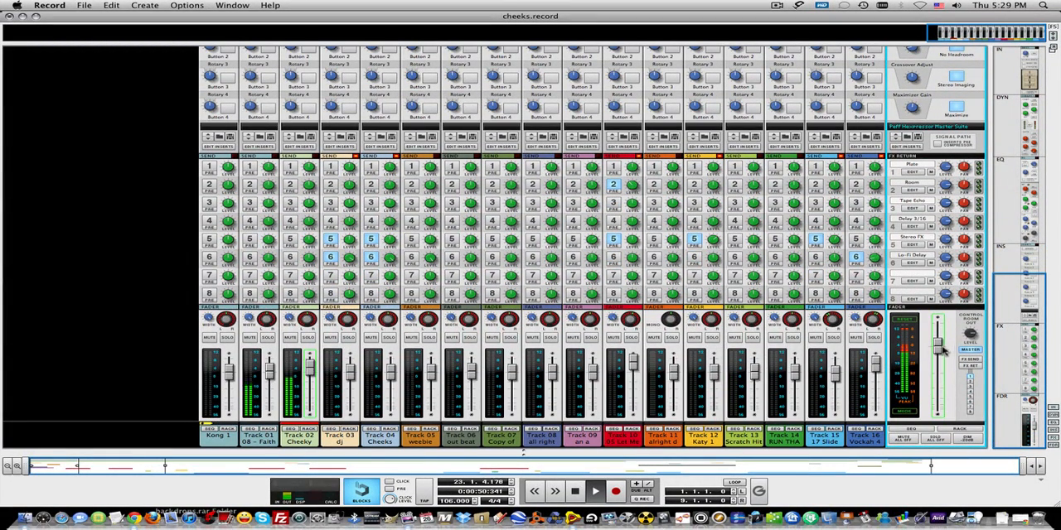
drag(943, 351, 939, 416)
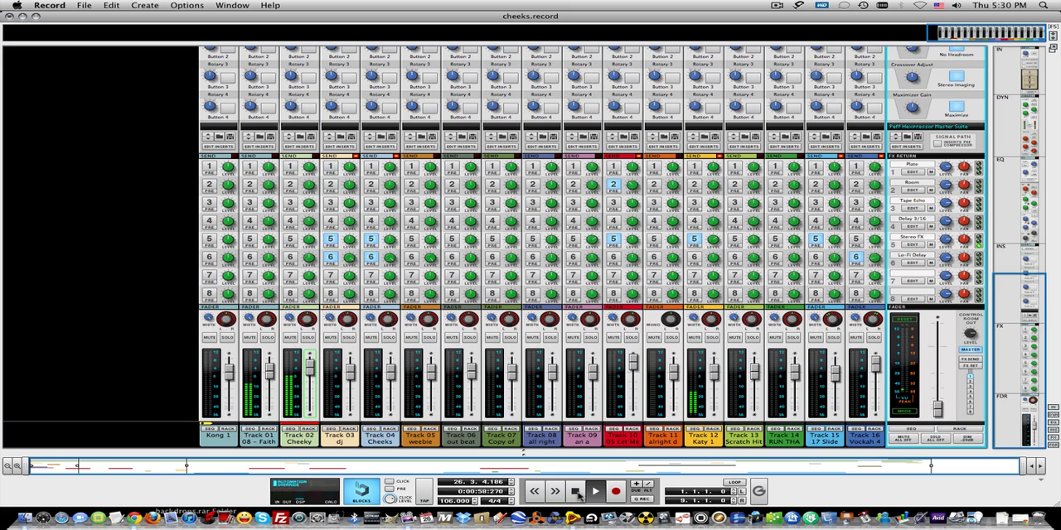
click(578, 493)
click(577, 492)
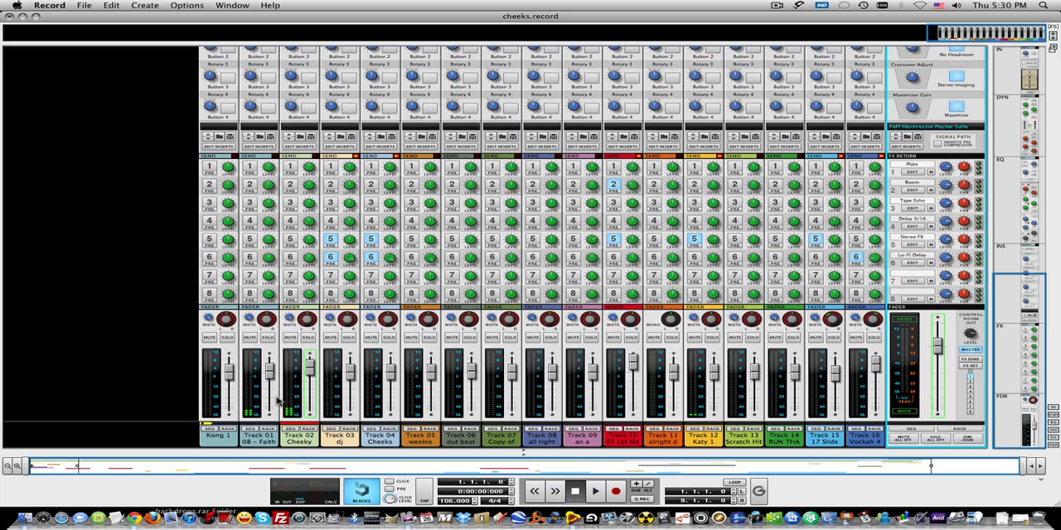
click(266, 342)
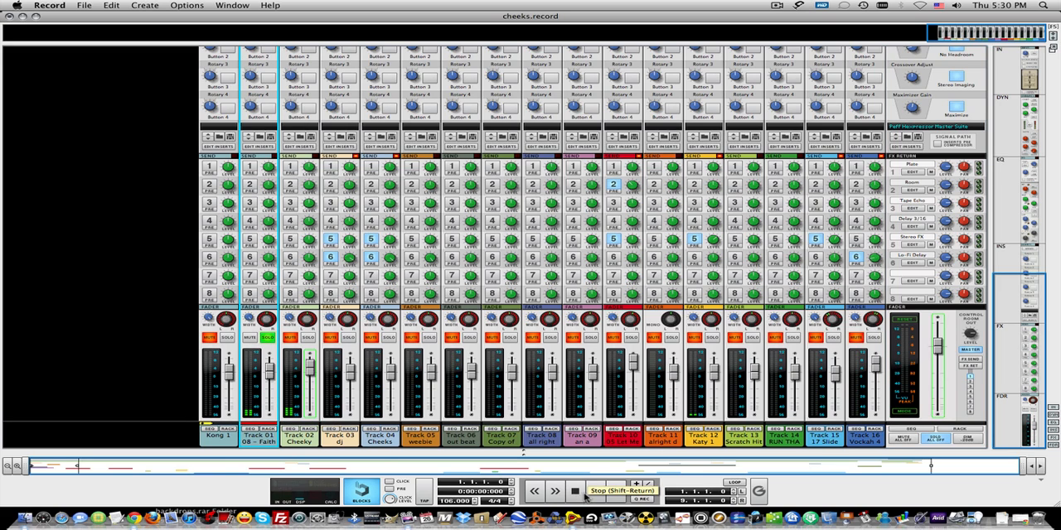
scroll(311, 377, up, 3)
scroll(311, 377, up, 4)
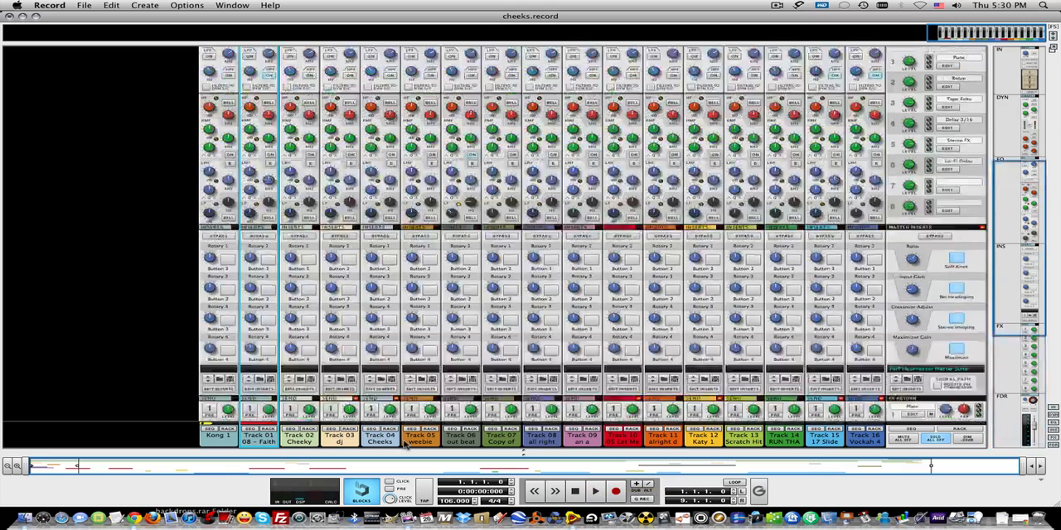
scroll(311, 377, up, 3)
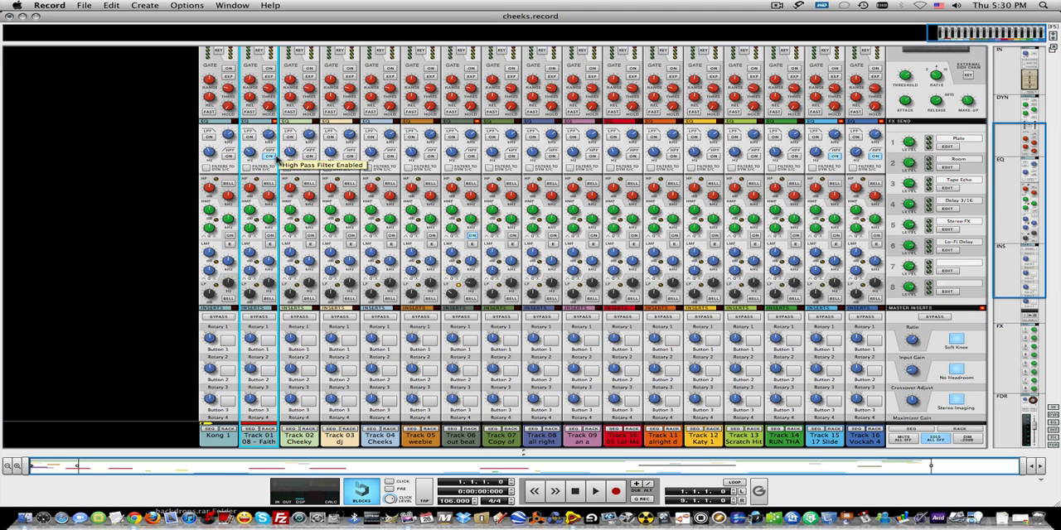
mouse_move(249, 152)
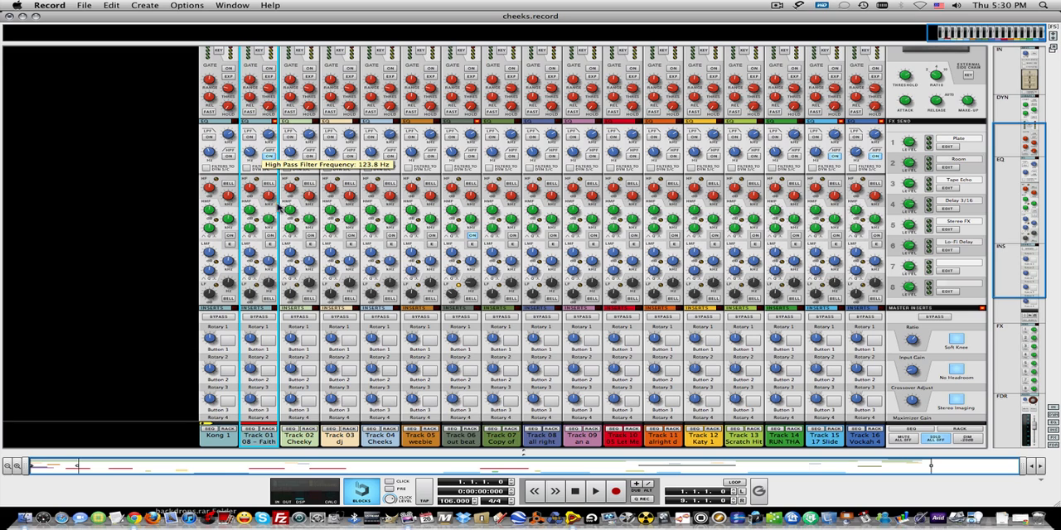
scroll(618, 403, down, 3)
scroll(618, 404, down, 2)
scroll(617, 404, down, 8)
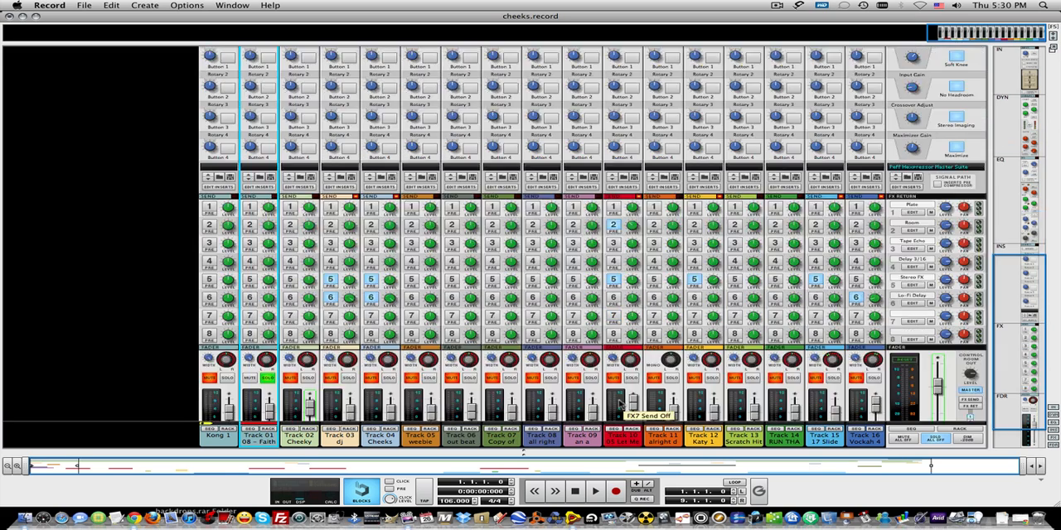
scroll(618, 404, down, 2)
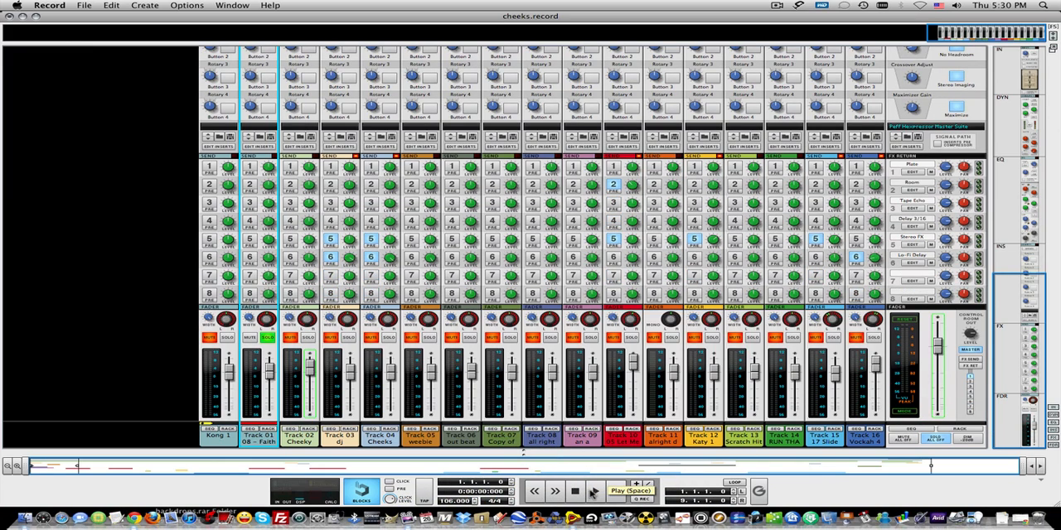
- Play the song and toggle Track 01's high-pass filter off and back on
click(592, 492)
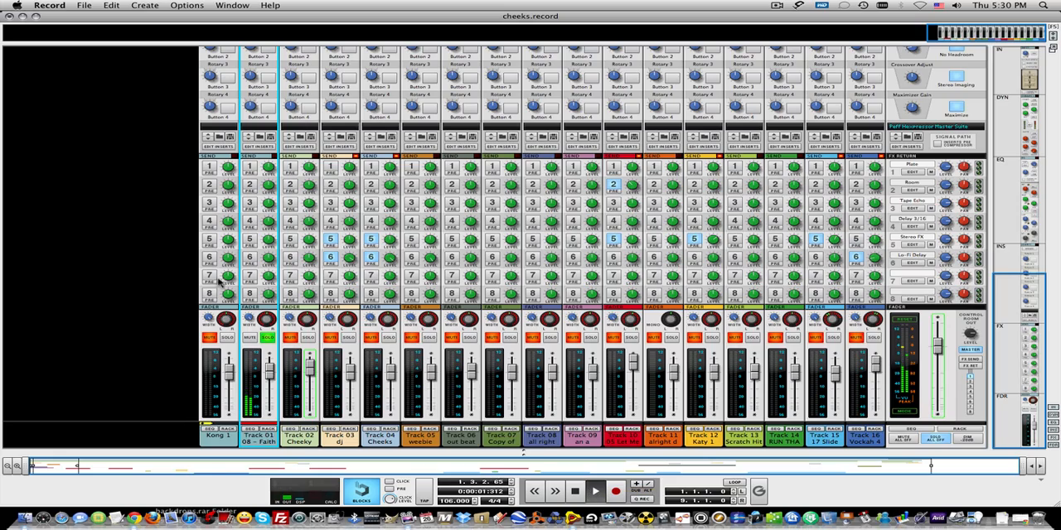
scroll(268, 357, up, 3)
scroll(268, 357, up, 3)
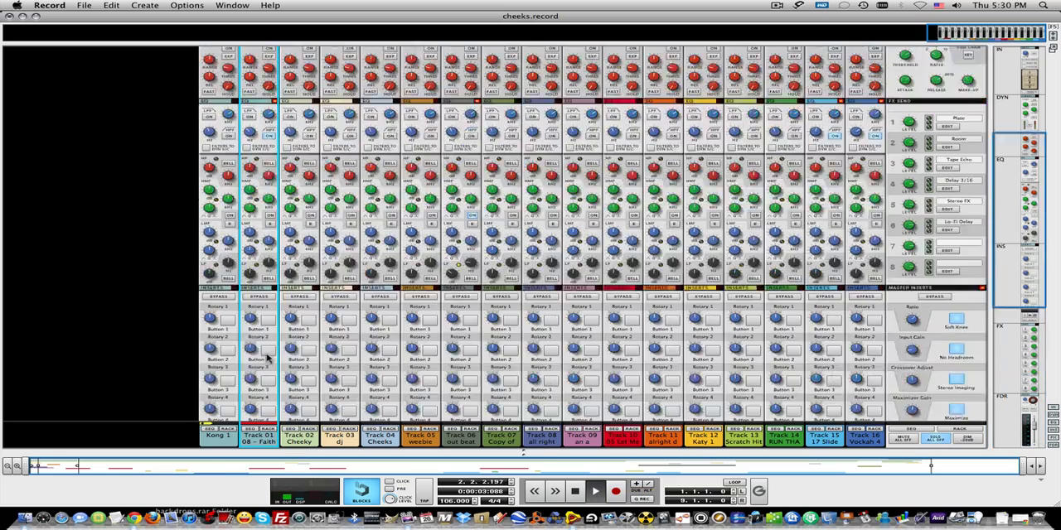
scroll(268, 356, up, 3)
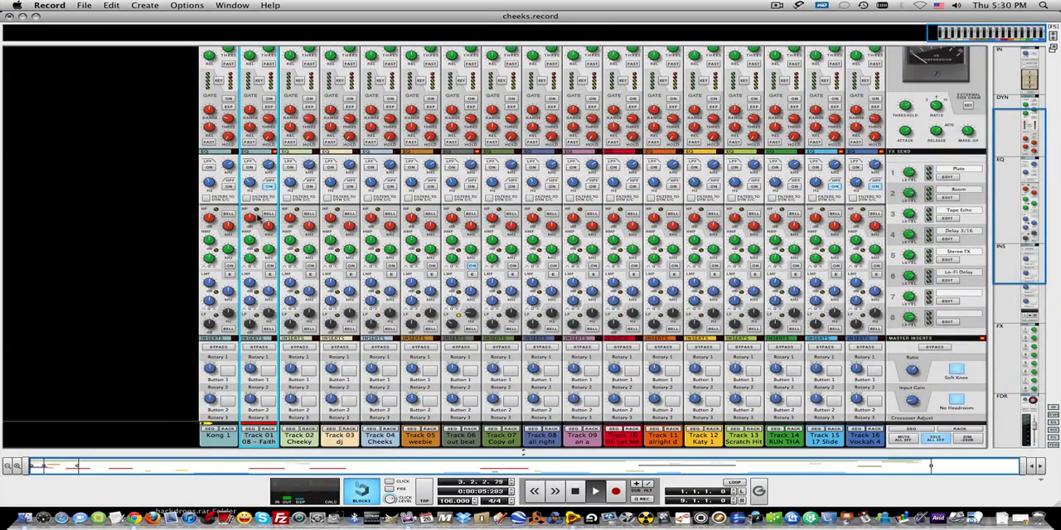
mouse_move(268, 214)
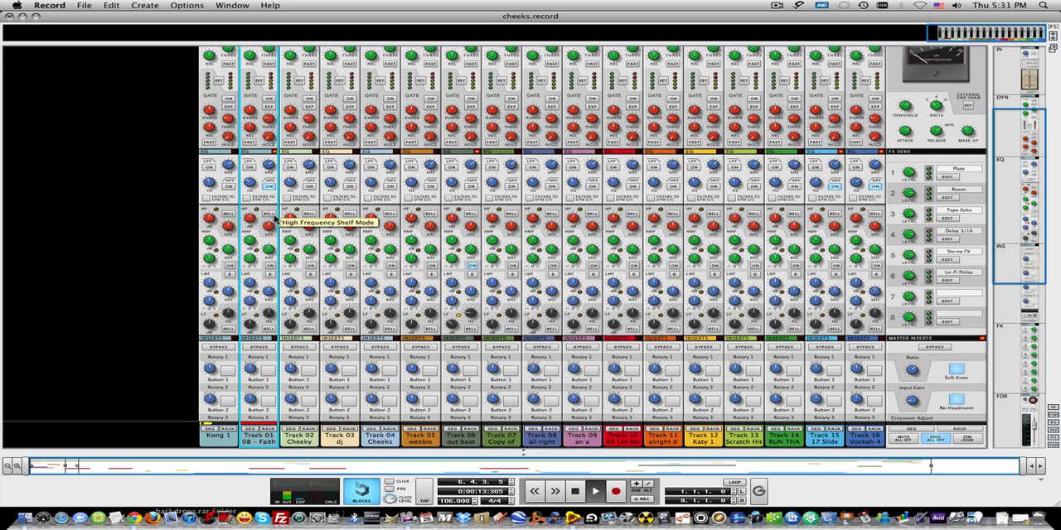
click(269, 186)
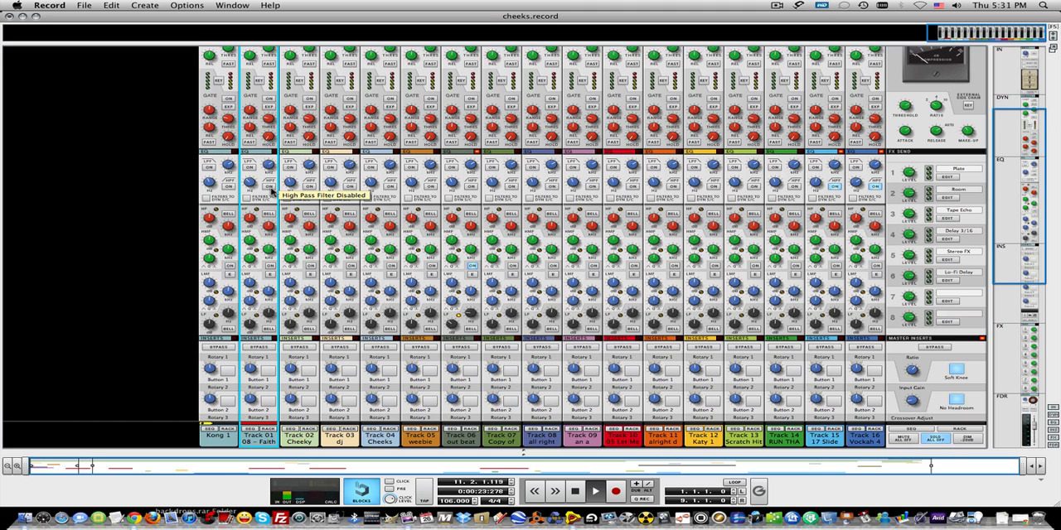
click(271, 189)
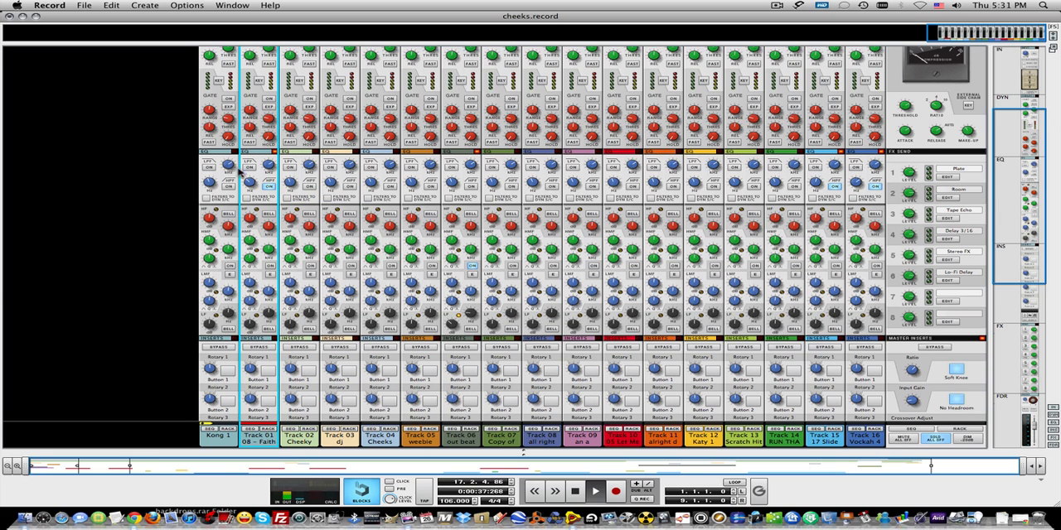
scroll(249, 174, down, 1)
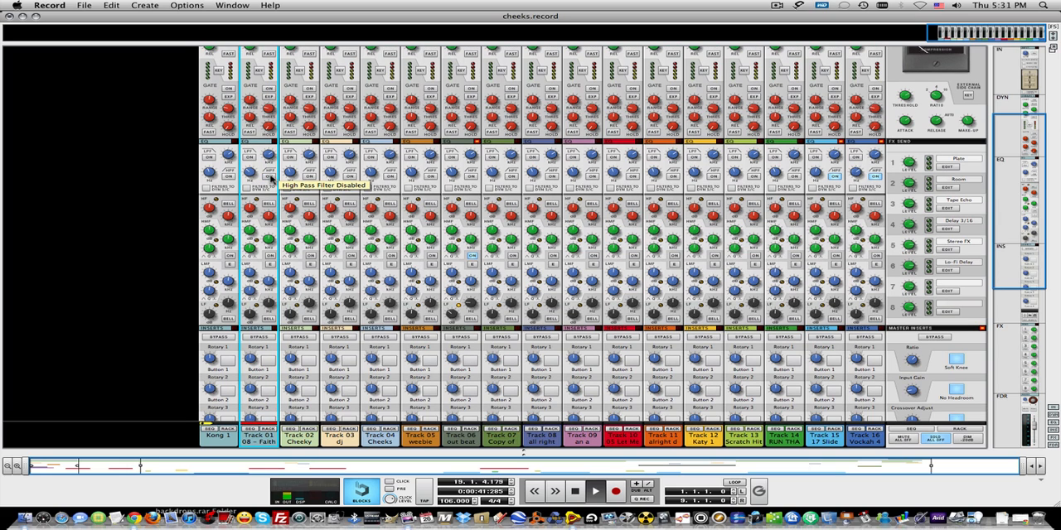
- Re-enable Track 01's HPF, stop and rewind to the start, then play again
click(269, 177)
scroll(373, 282, down, 6)
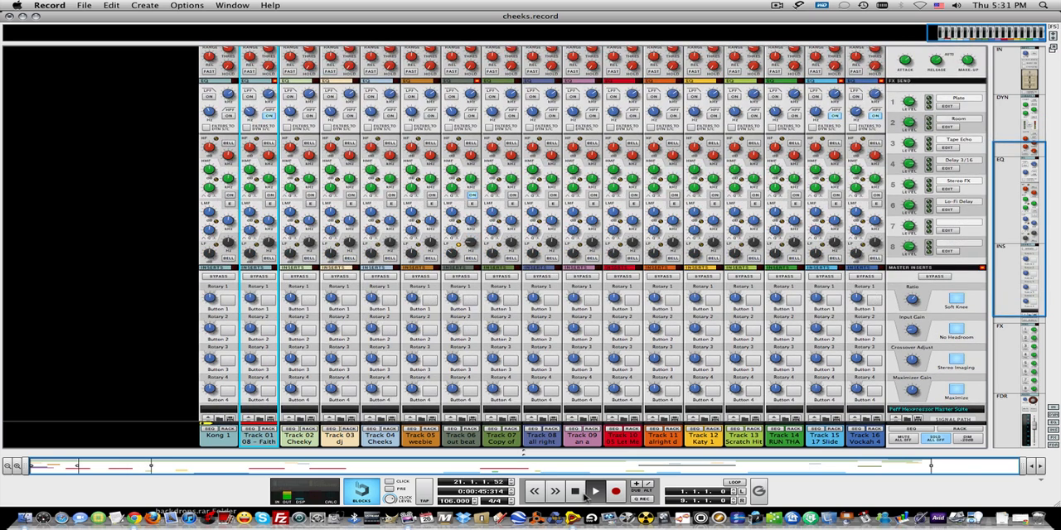
click(575, 493)
click(575, 492)
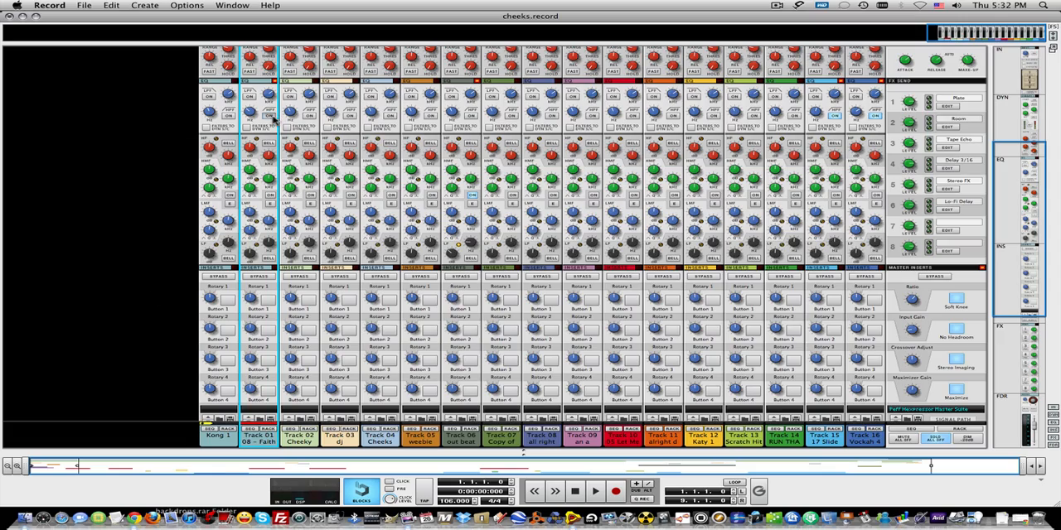
scroll(286, 415, down, 10)
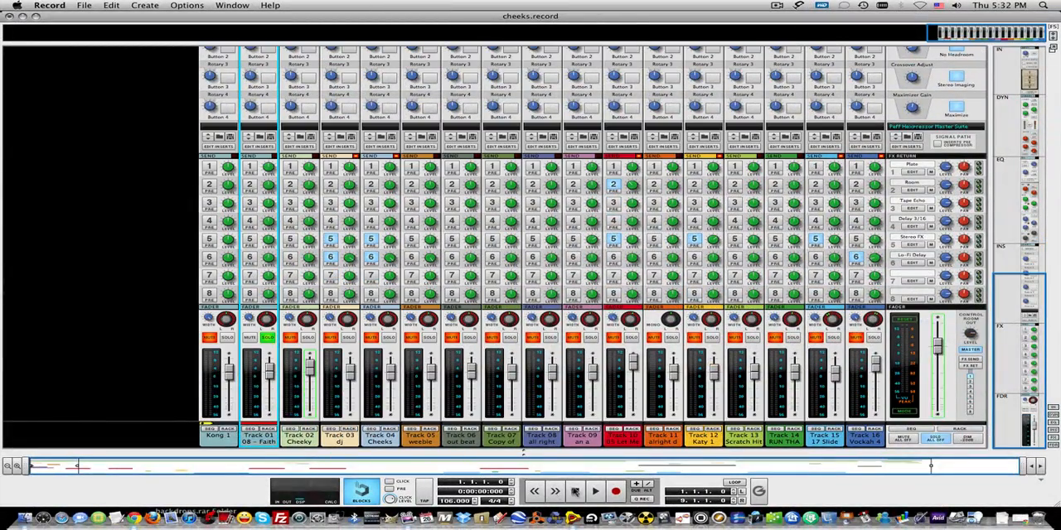
click(595, 491)
scroll(303, 373, up, 3)
scroll(304, 373, up, 5)
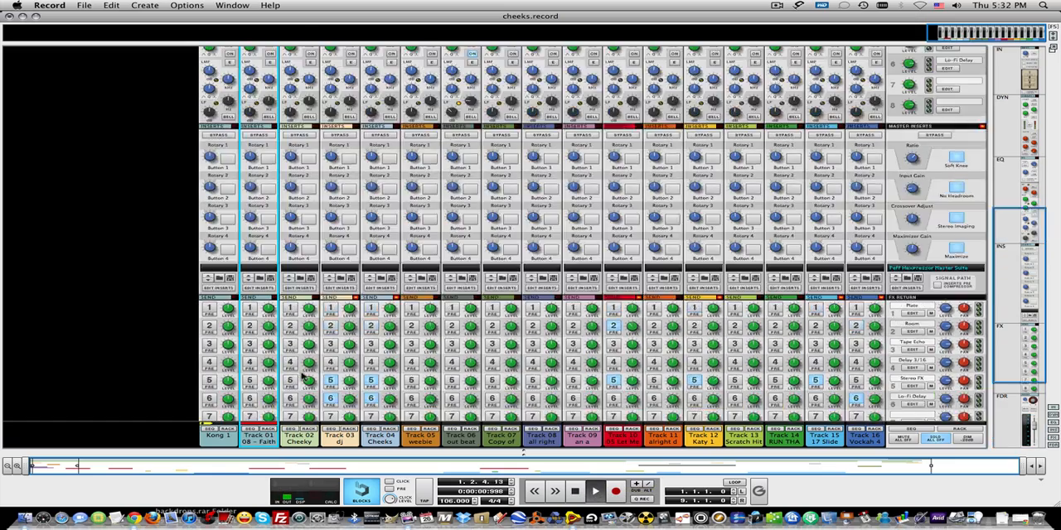
scroll(303, 373, up, 3)
scroll(308, 377, down, 2)
scroll(309, 378, down, 5)
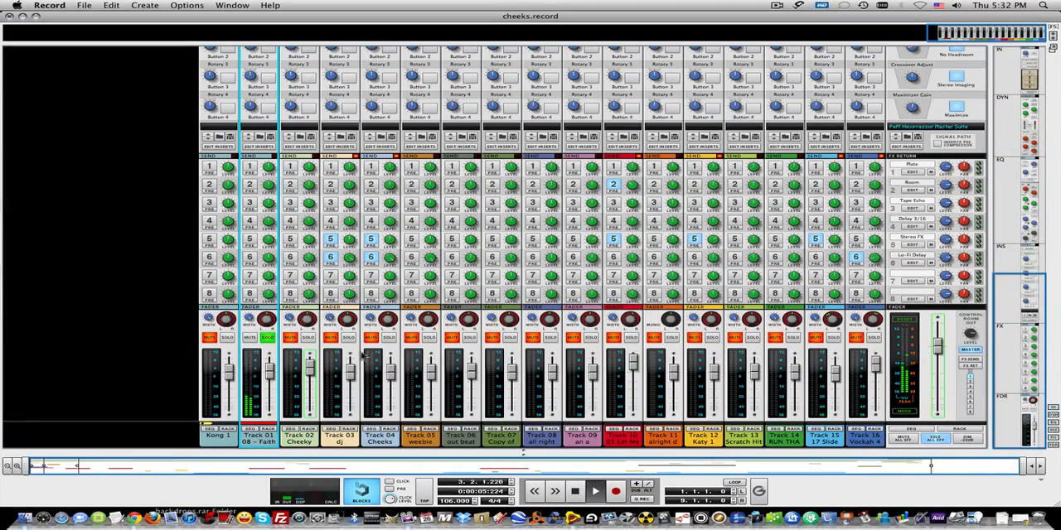
scroll(370, 363, up, 5)
scroll(370, 362, up, 3)
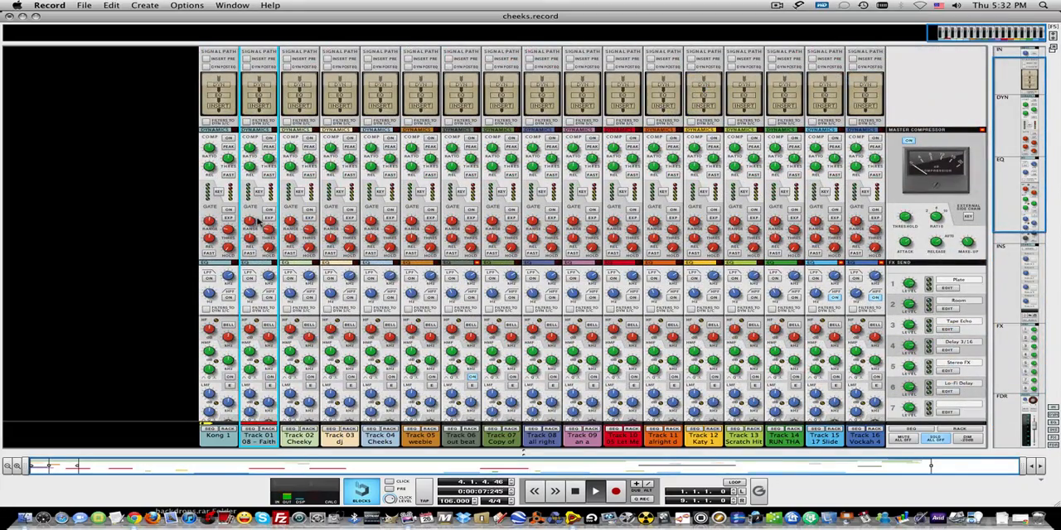
scroll(249, 190, up, 1)
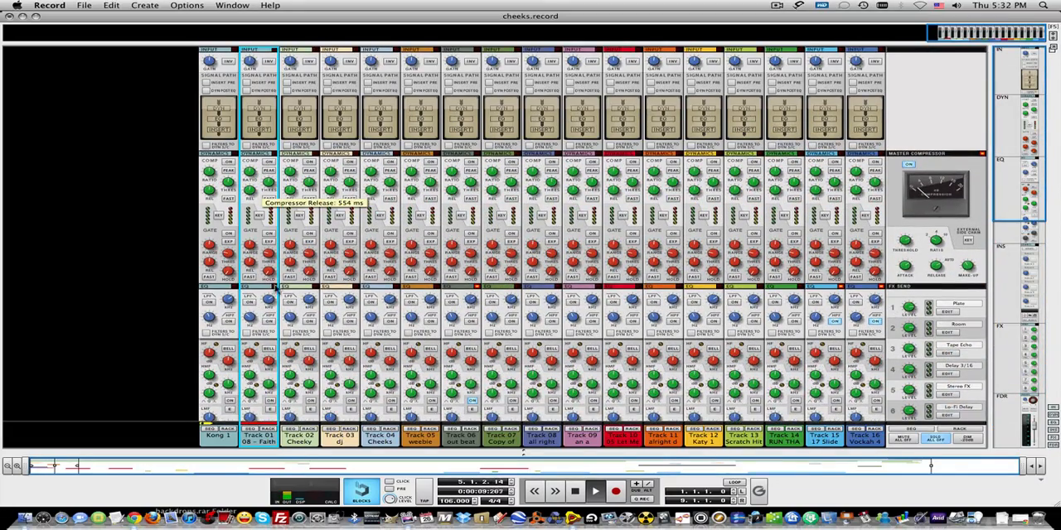
mouse_move(267, 300)
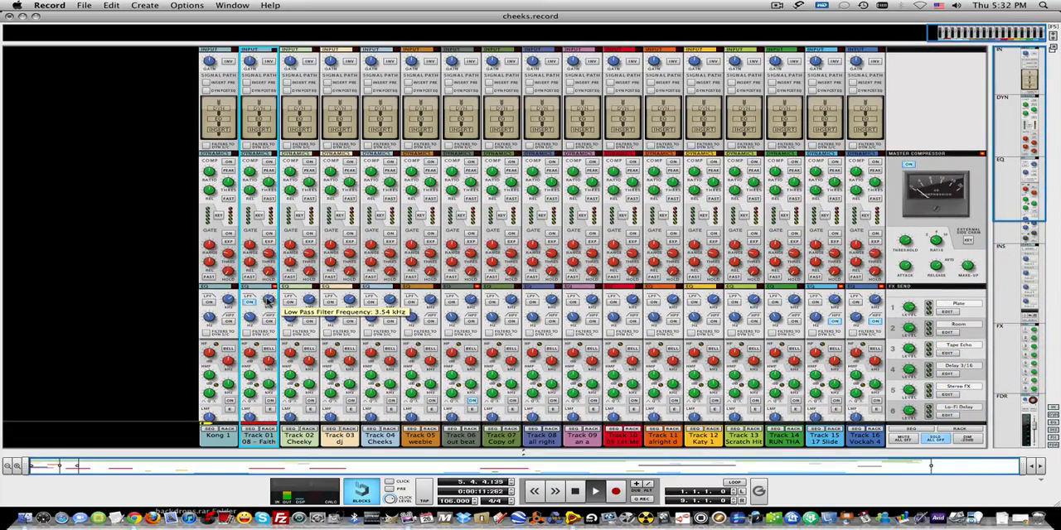
- Sweep Track 01's low-pass cutoff through ~528 Hz to about 290 Hz, then switch the LPF off
drag(267, 308, 267, 311)
drag(268, 305, 269, 318)
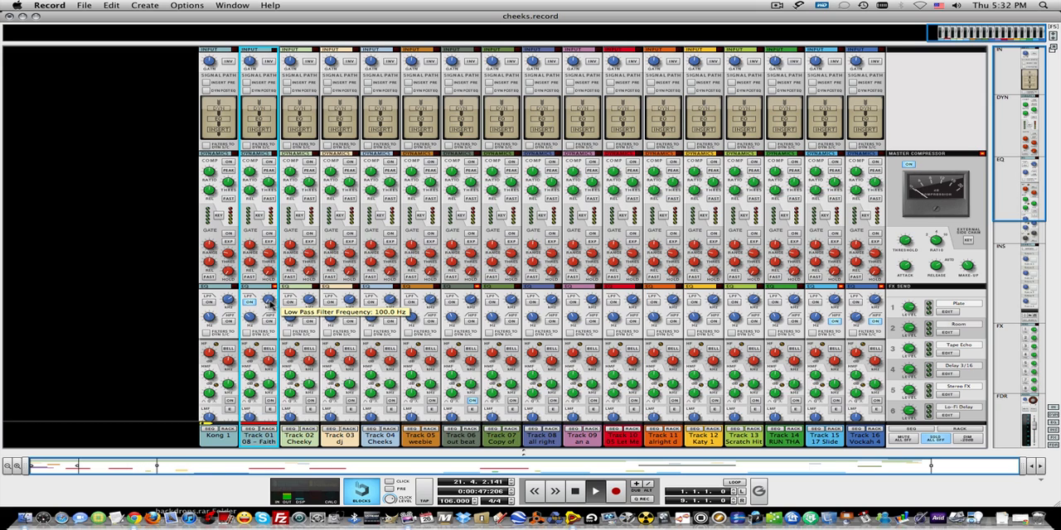
drag(271, 304, 272, 271)
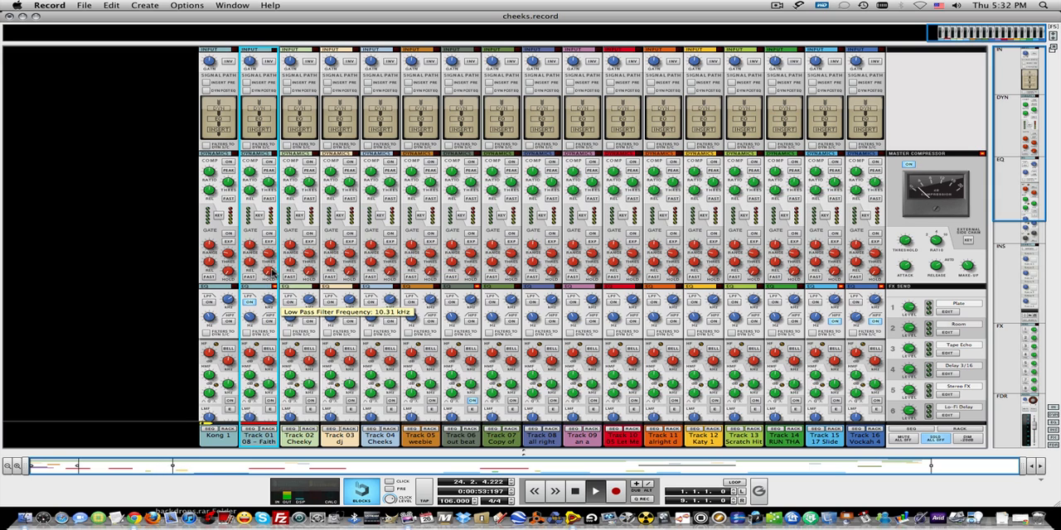
mouse_move(269, 271)
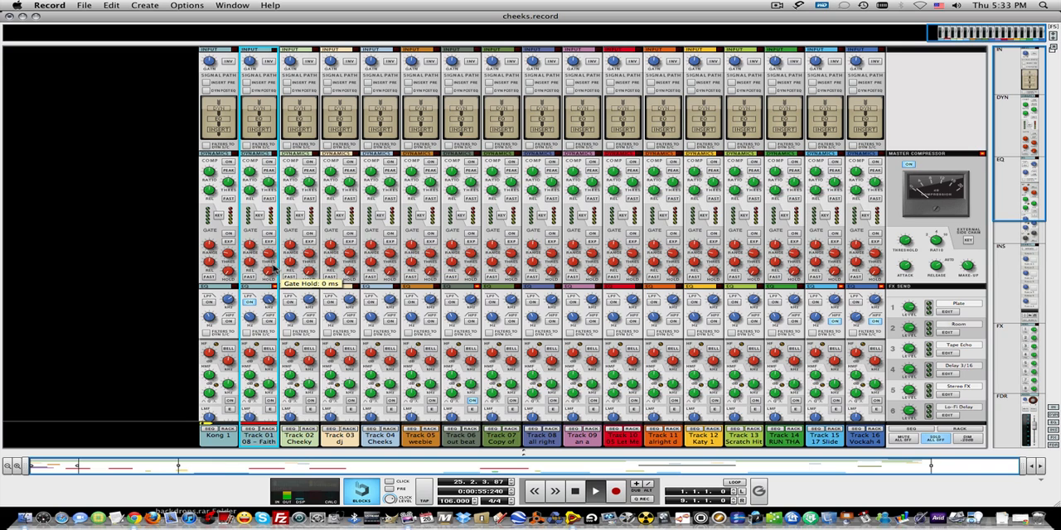
click(250, 302)
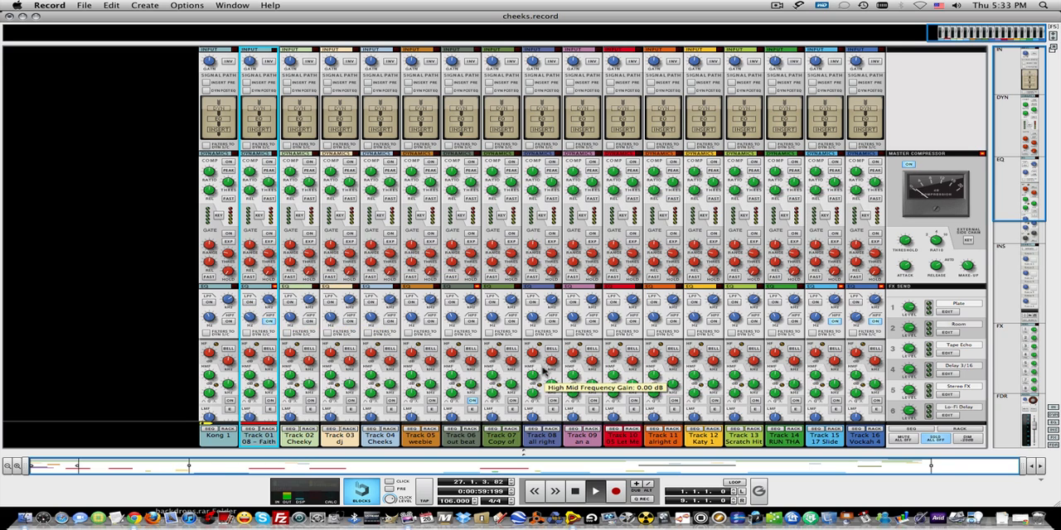
scroll(824, 325, down, 2)
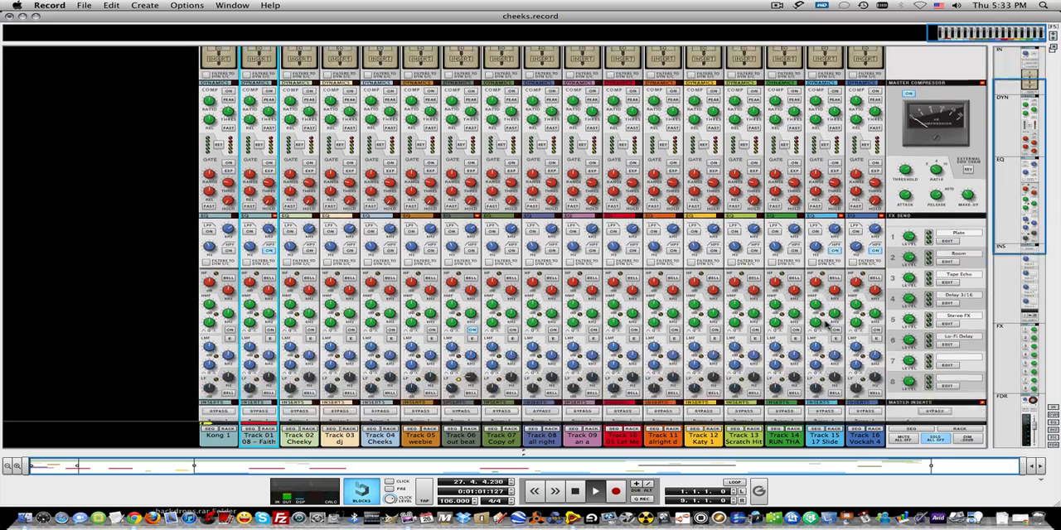
scroll(825, 325, down, 4)
scroll(825, 325, down, 4)
scroll(837, 353, down, 2)
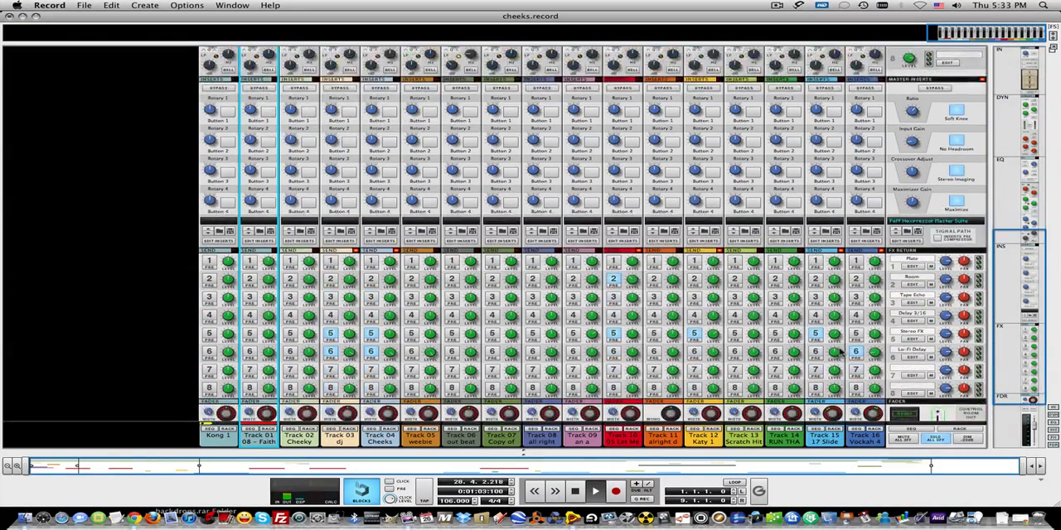
scroll(839, 355, down, 2)
- Solo Tracks 15 and 16, then clear every solo with Solo All Off
click(833, 337)
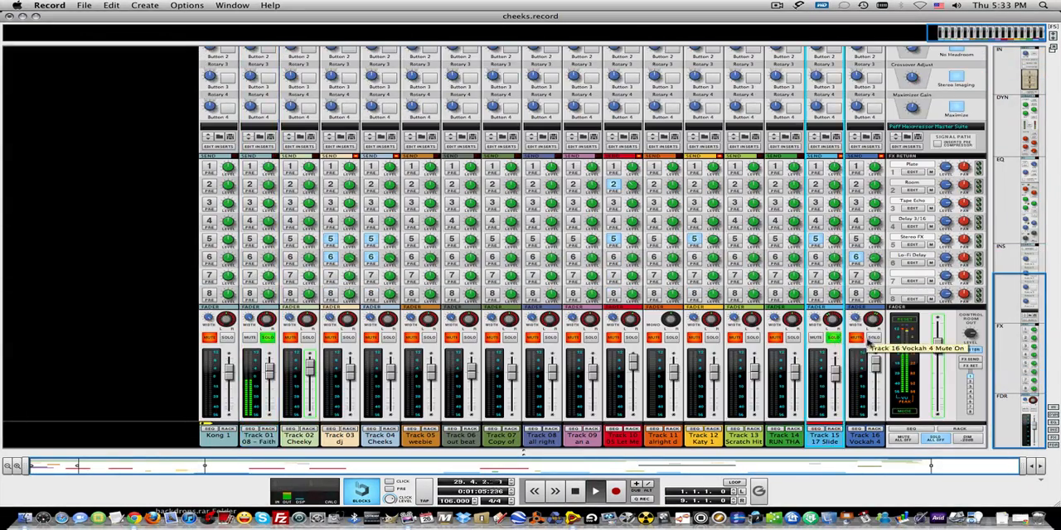
click(874, 339)
scroll(841, 348, up, 2)
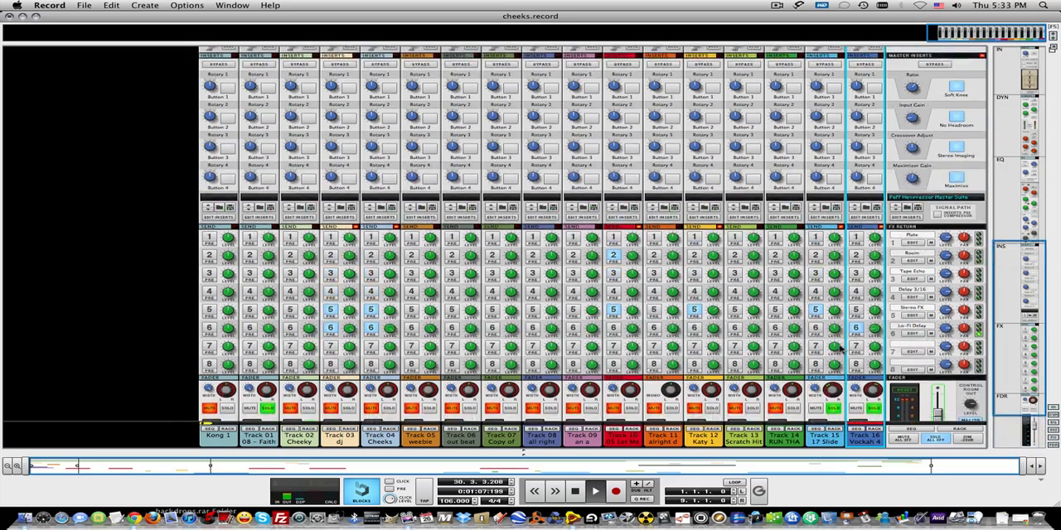
scroll(841, 348, up, 3)
scroll(840, 350, up, 2)
scroll(840, 350, up, 2)
scroll(840, 351, up, 1)
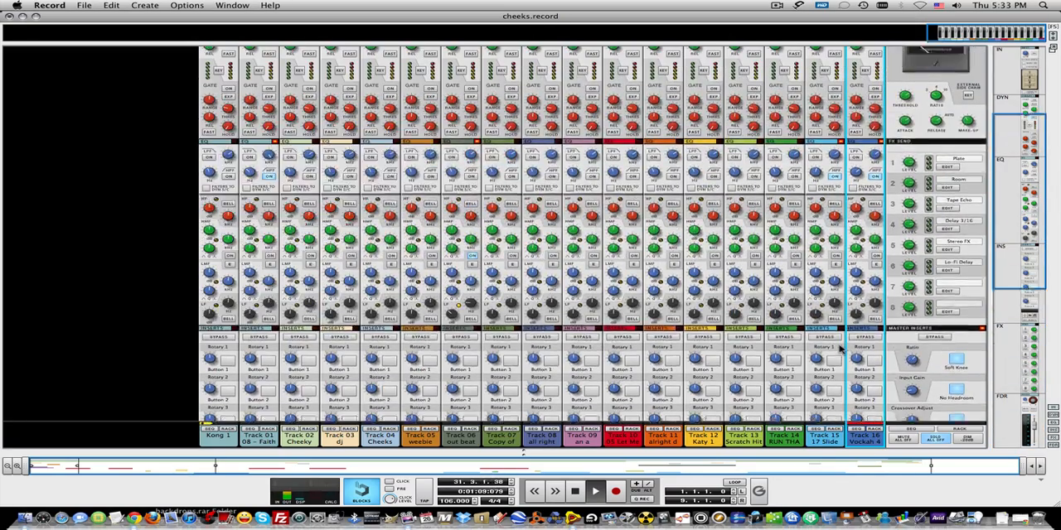
scroll(841, 351, up, 1)
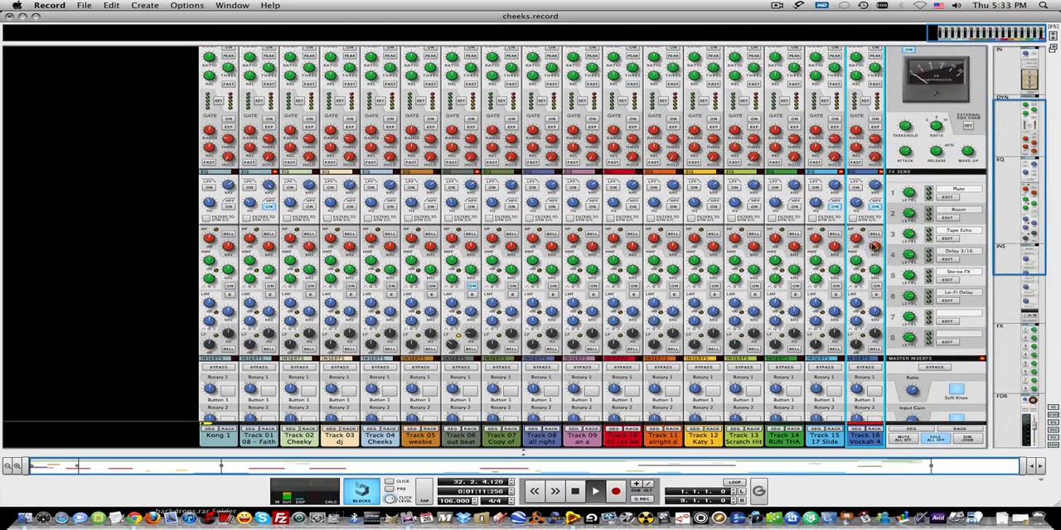
scroll(872, 243, down, 1)
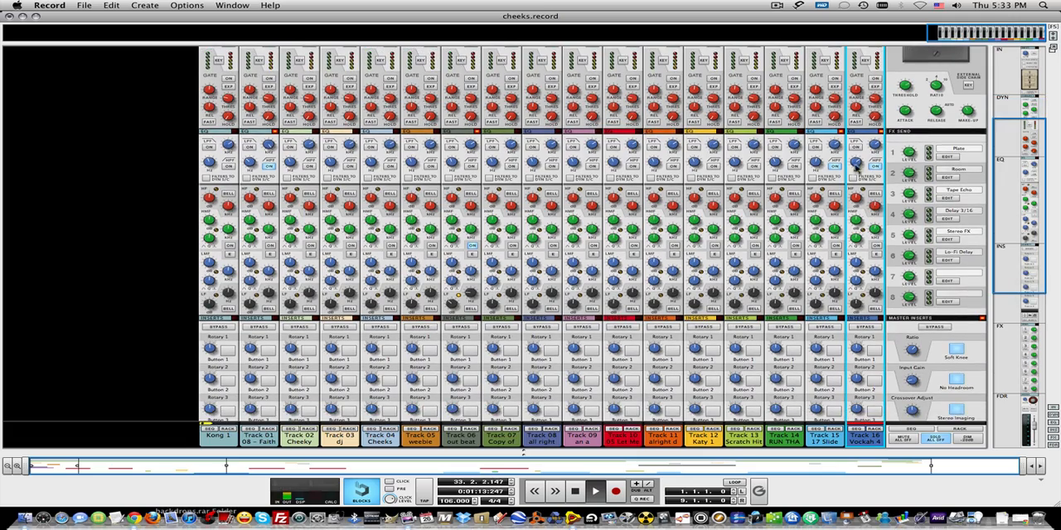
scroll(839, 175, down, 1)
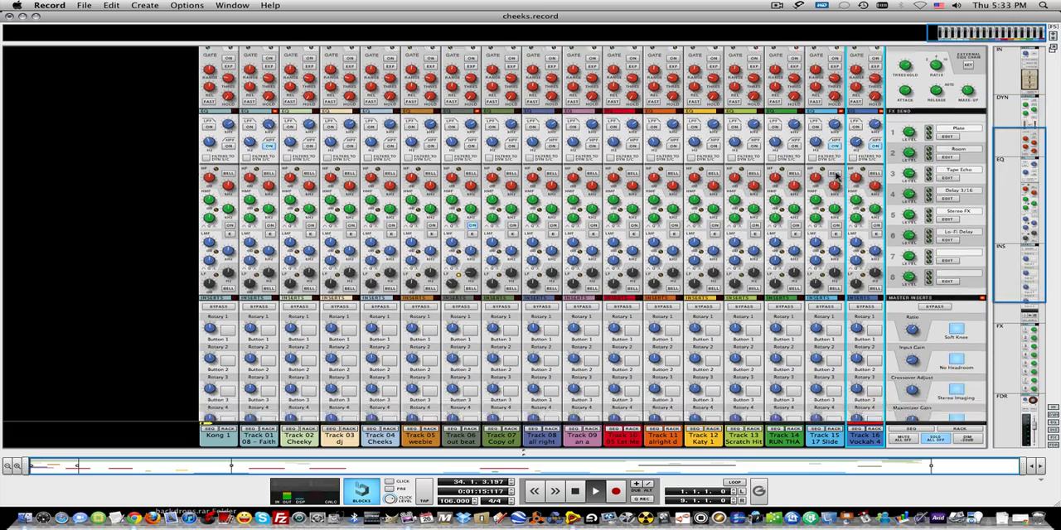
scroll(837, 175, down, 1)
scroll(837, 175, down, 2)
scroll(837, 176, down, 2)
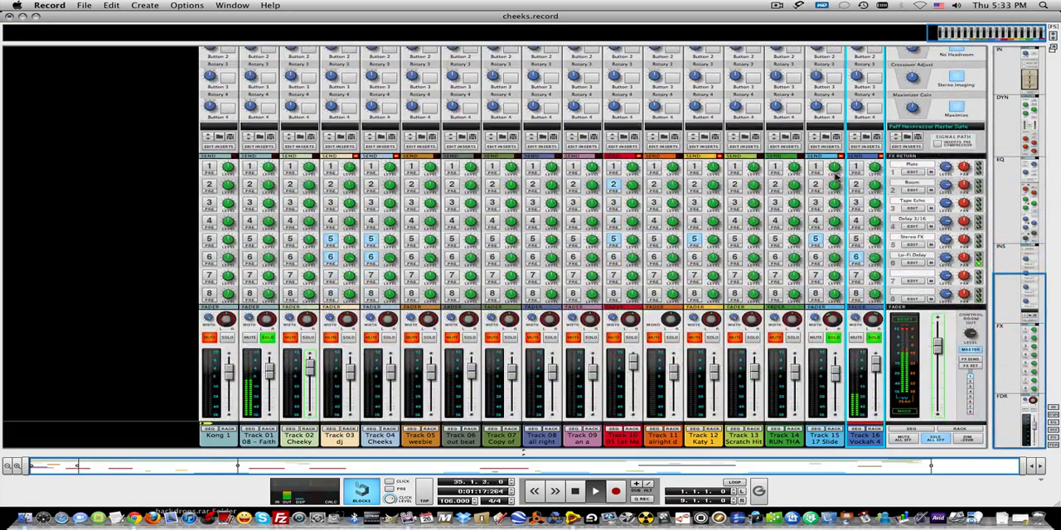
click(939, 440)
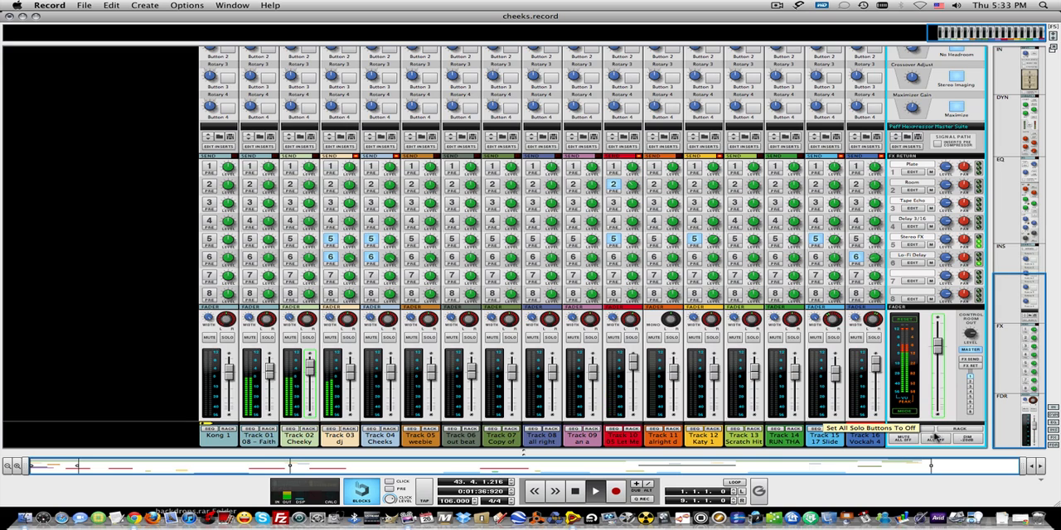
- Stop playback and return the song position to the beginning
click(582, 495)
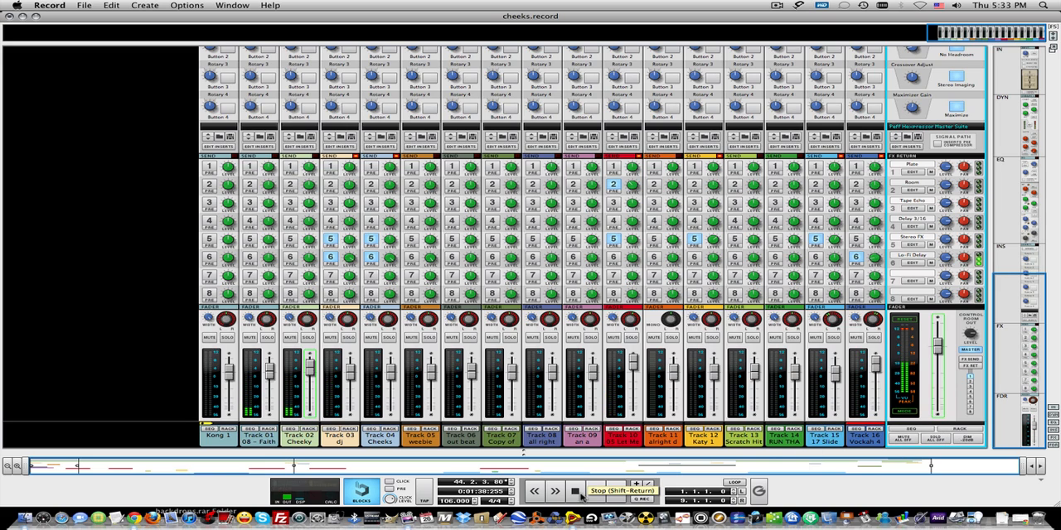
click(578, 493)
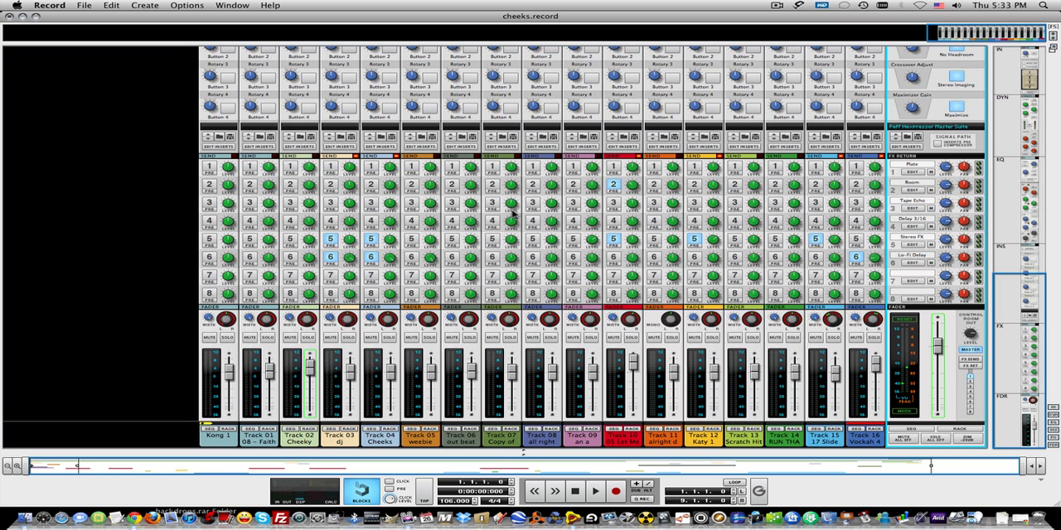
scroll(375, 257, up, 5)
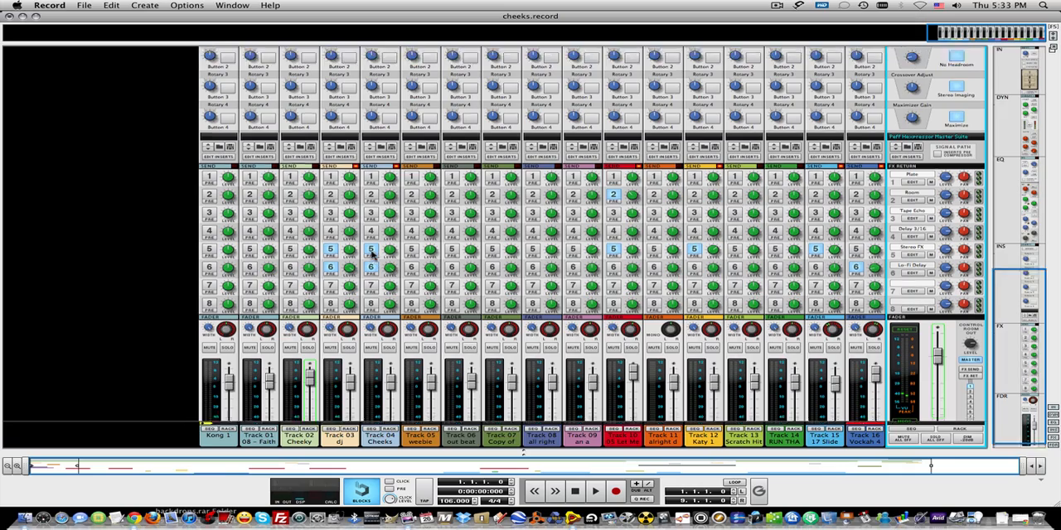
scroll(375, 257, up, 2)
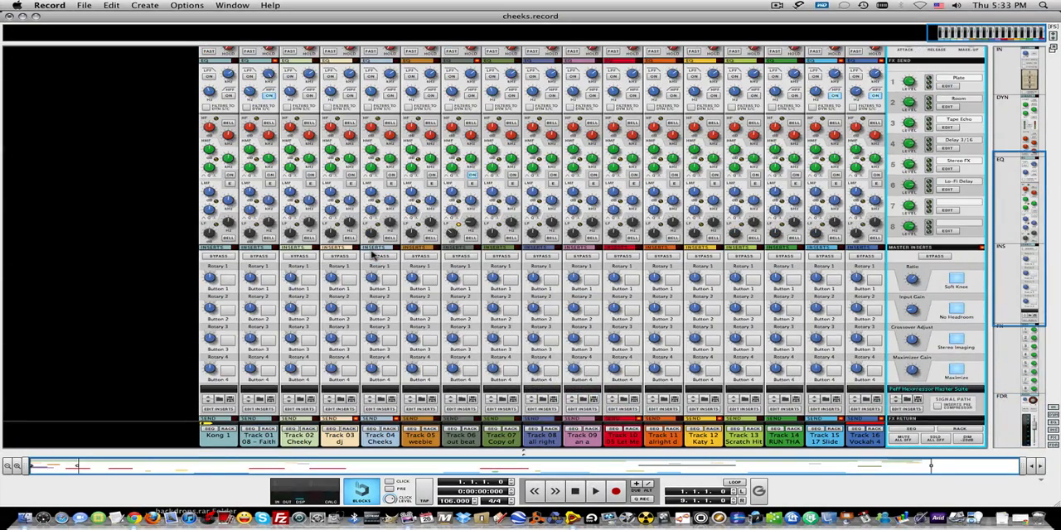
scroll(374, 257, up, 3)
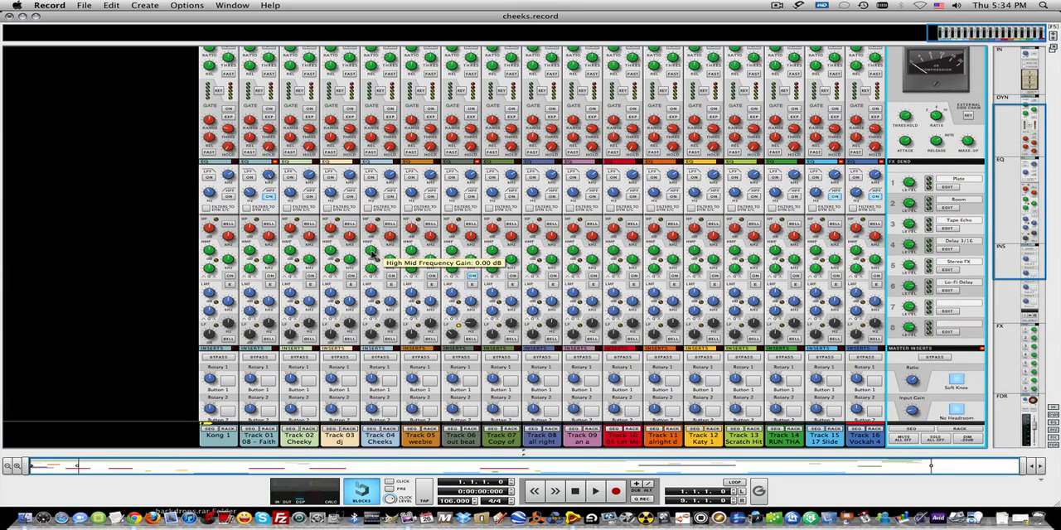
- Create an MClass Equalizer device from the mixer's context menu
right_click(138, 213)
mouse_move(163, 293)
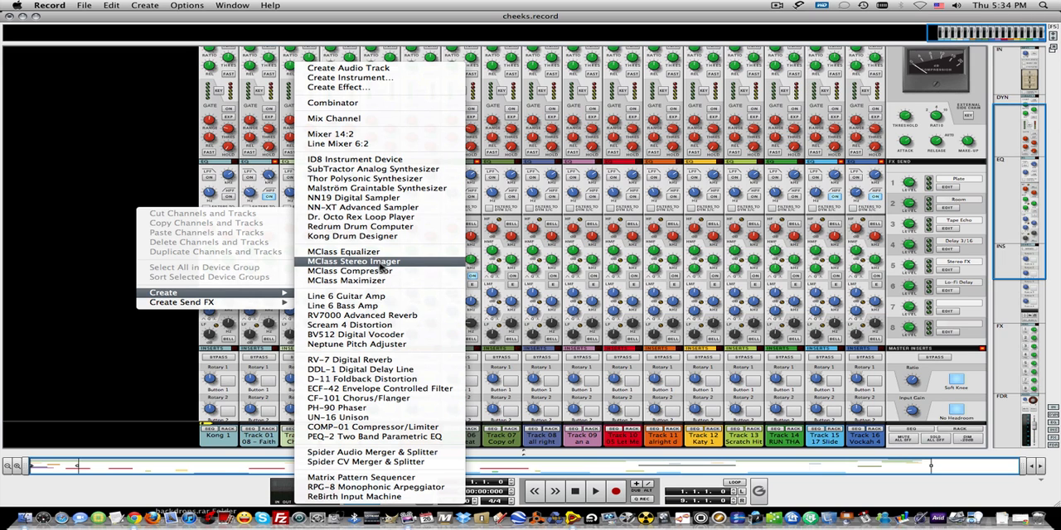
click(379, 261)
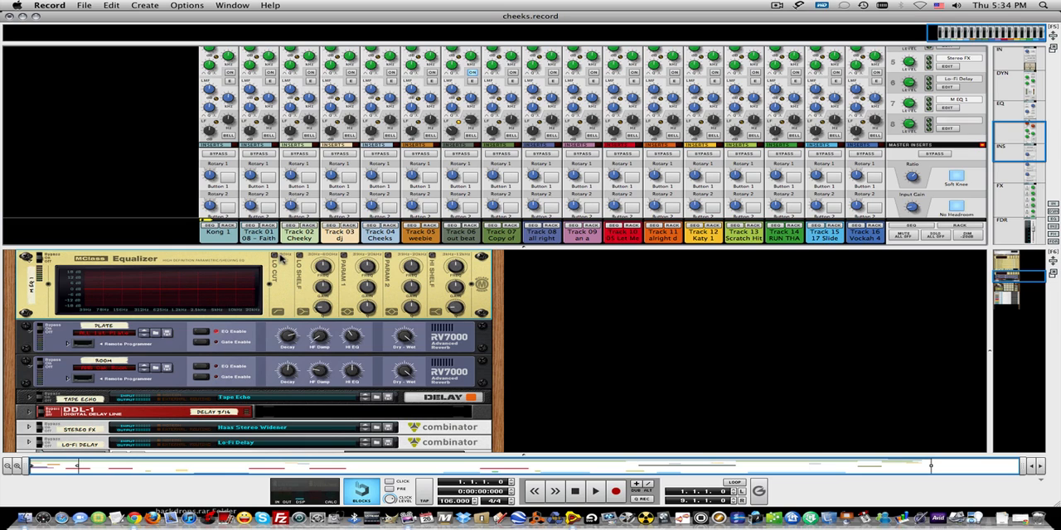
- Set the low shelf frequency to 600 Hz and enable parametric band 2 with a 7.4 dB cut
click(297, 260)
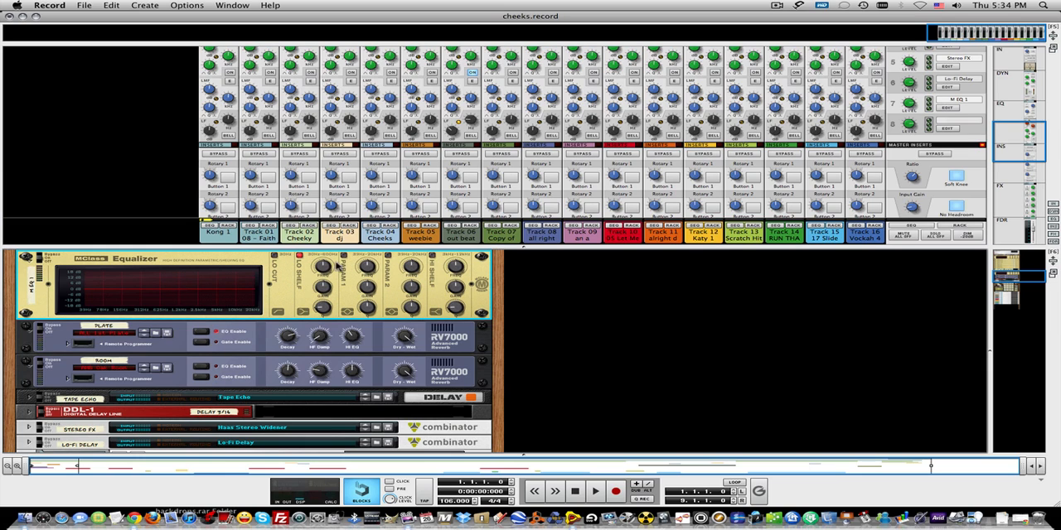
mouse_move(324, 287)
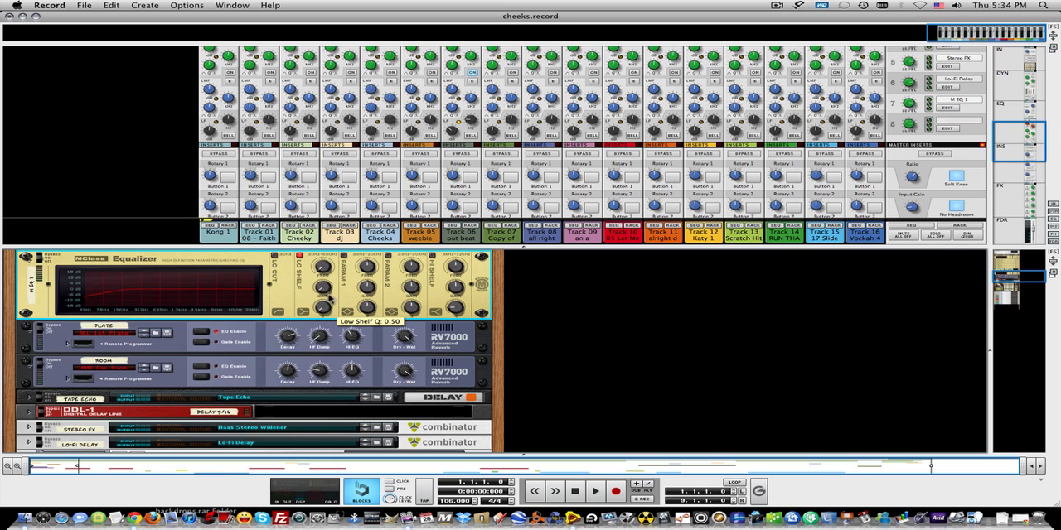
drag(328, 264, 325, 224)
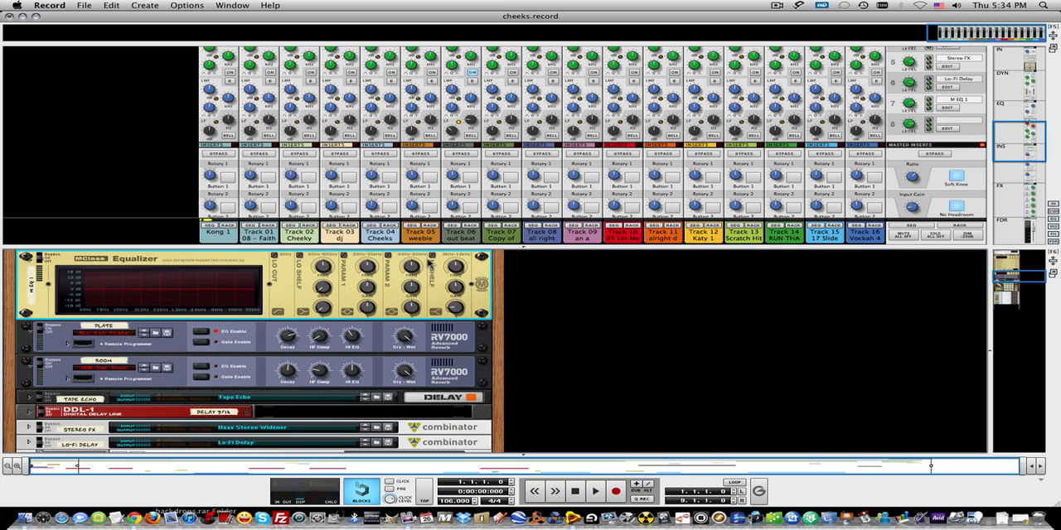
click(389, 257)
mouse_move(411, 287)
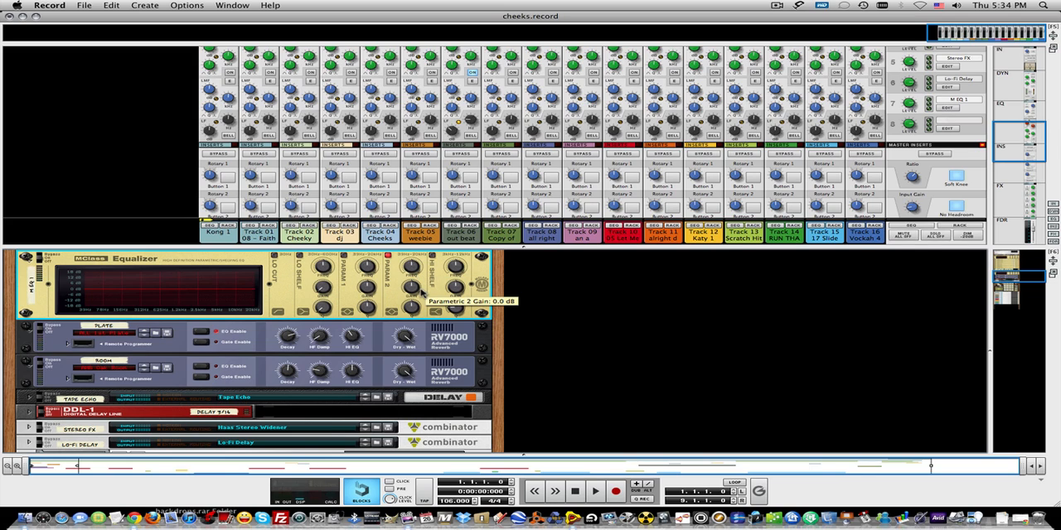
drag(412, 289, 417, 333)
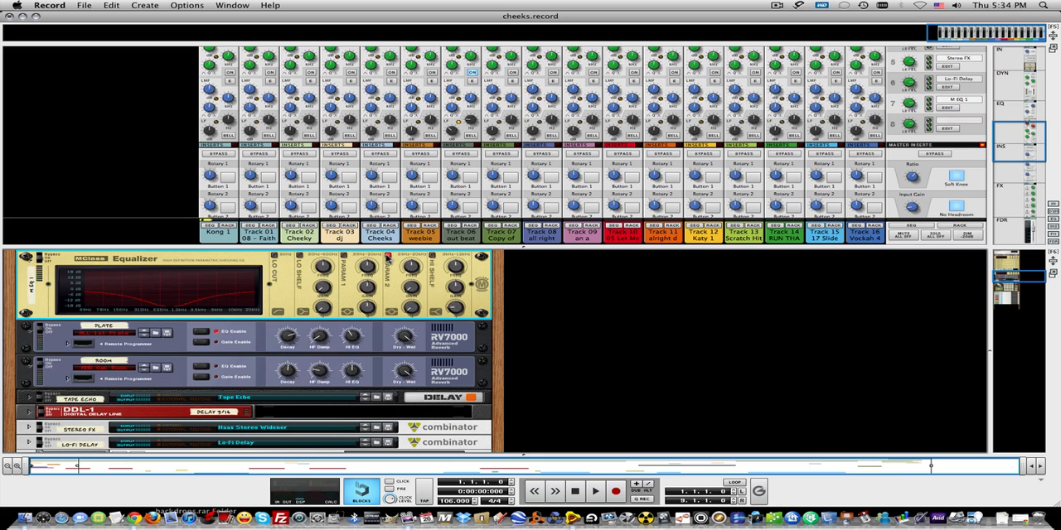
- Enable the high shelf band, cutting about 18 dB with its frequency at 12 kHz
click(434, 256)
drag(455, 265, 462, 313)
mouse_move(456, 270)
mouse_down()
mouse_move(461, 259)
mouse_move(455, 303)
mouse_up()
mouse_move(453, 272)
mouse_down()
mouse_move(456, 224)
mouse_move(462, 342)
mouse_up()
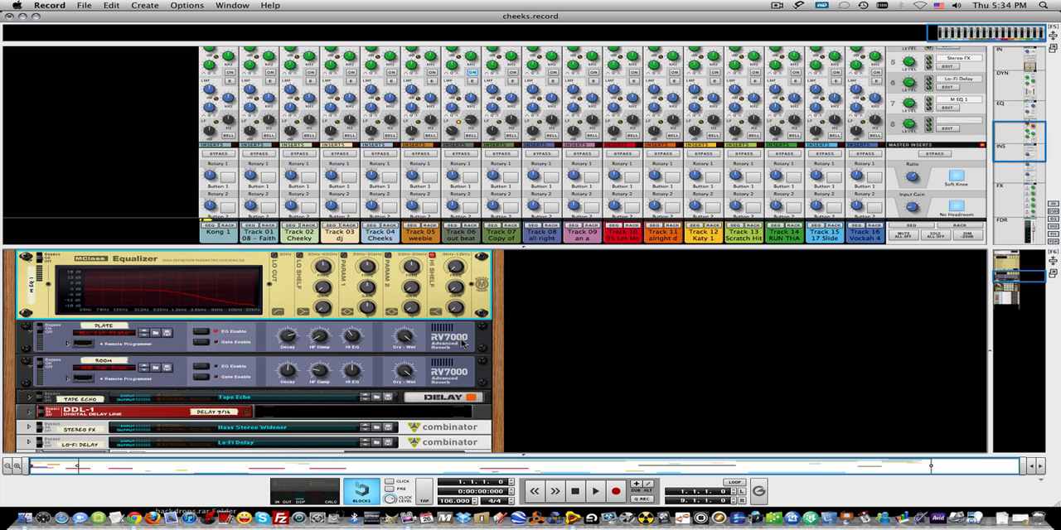